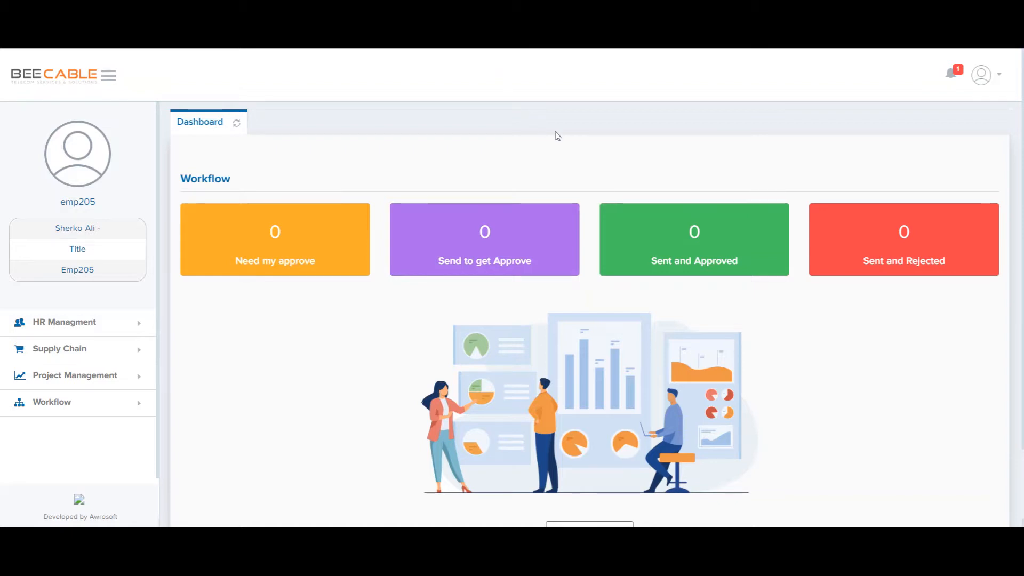
Check the new task notification and open the Desk view of the FTK-Erbil project
click(951, 75)
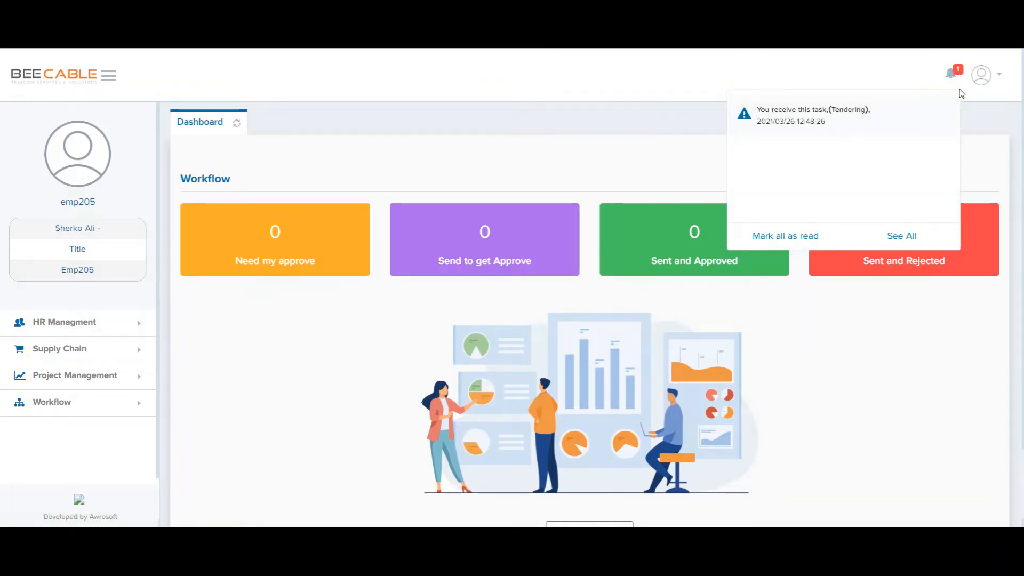
click(562, 91)
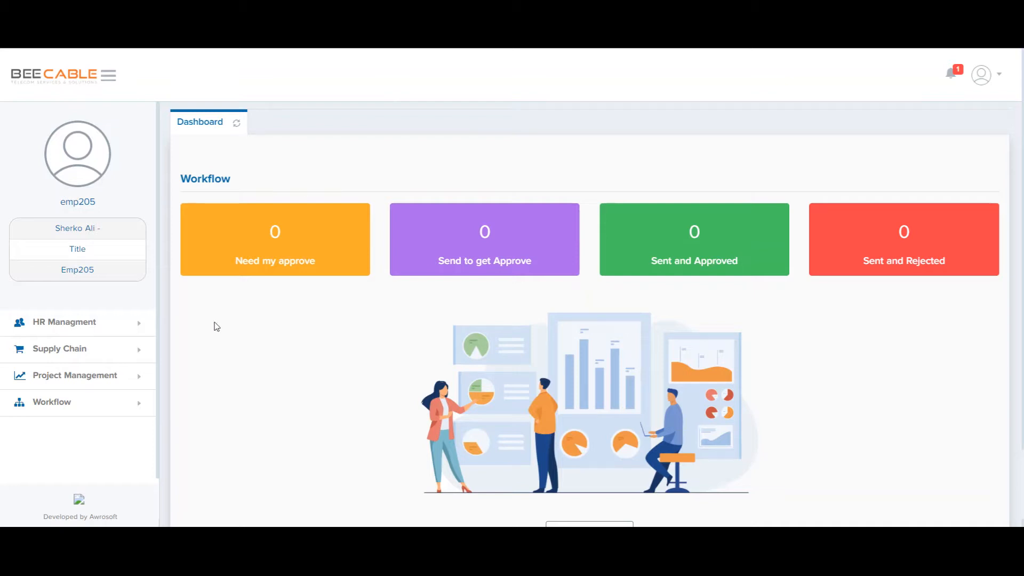
click(95, 383)
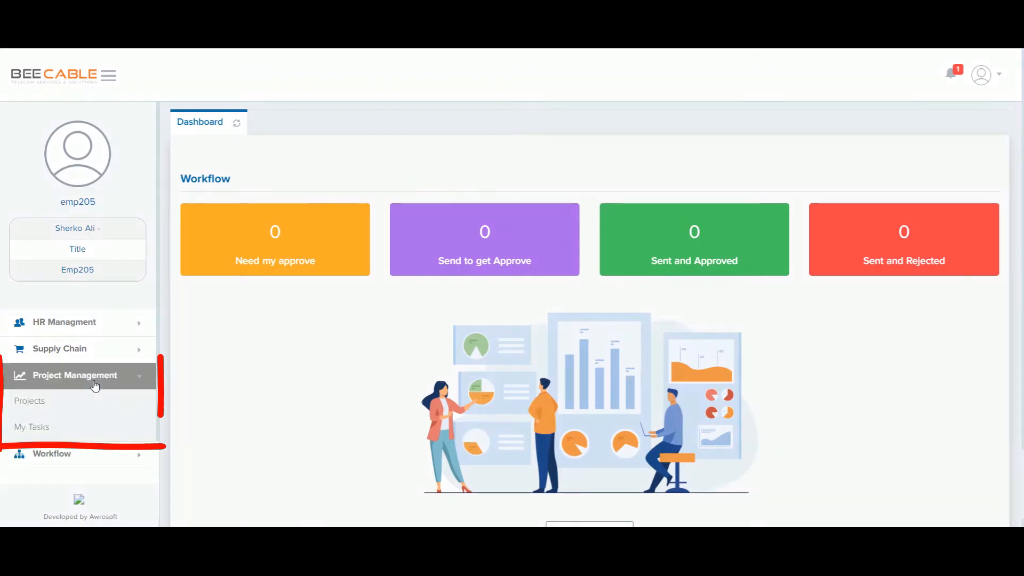
click(76, 406)
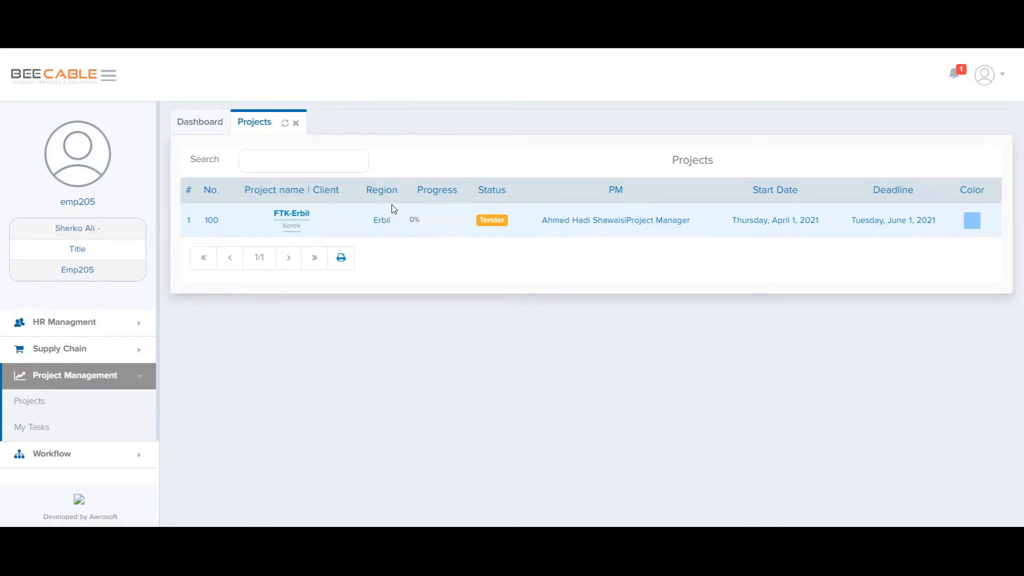
click(283, 216)
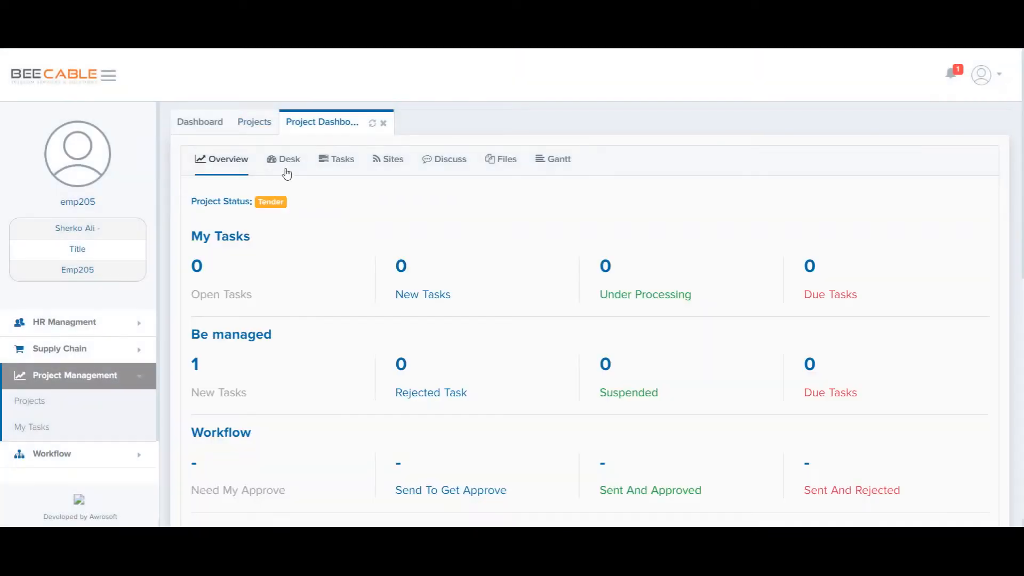
click(287, 165)
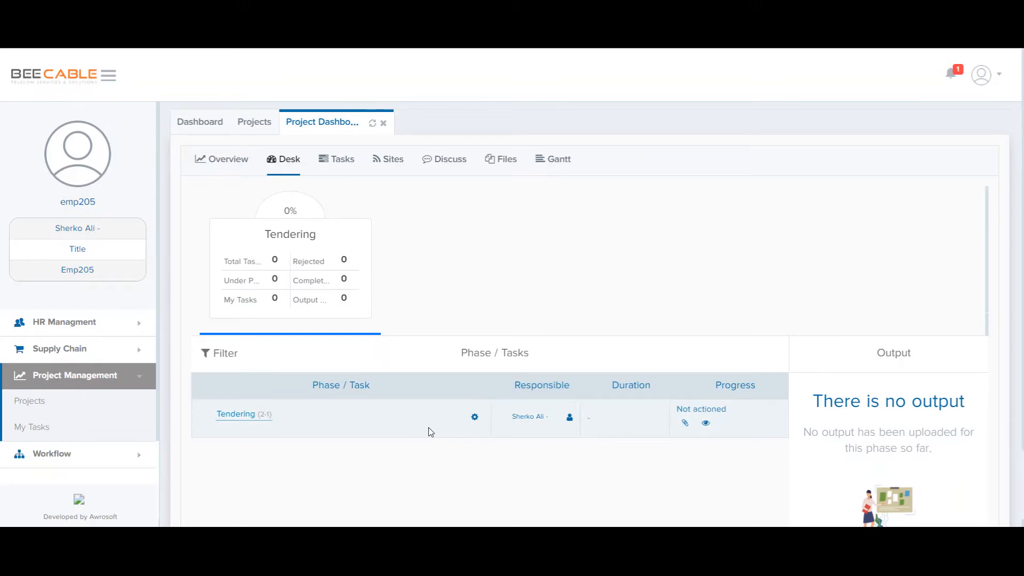
Start a new phase under Tendering with the predefined title Data Analyzing
click(477, 421)
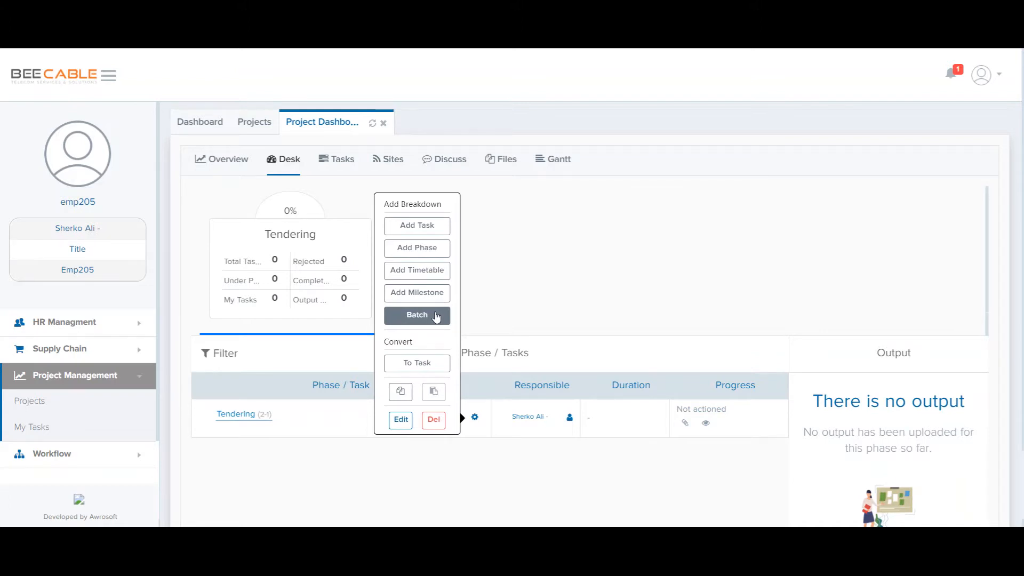
click(422, 253)
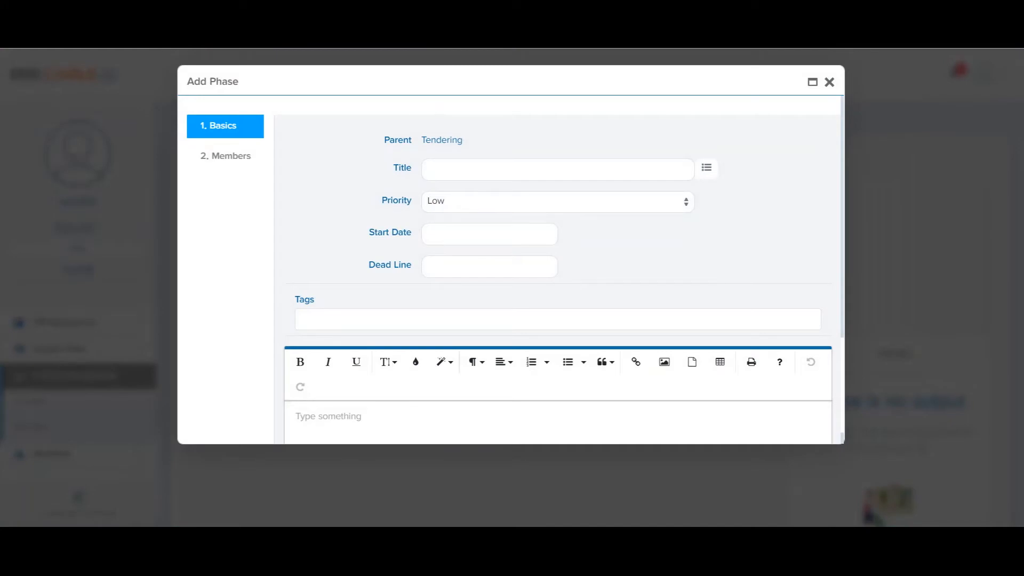
click(457, 170)
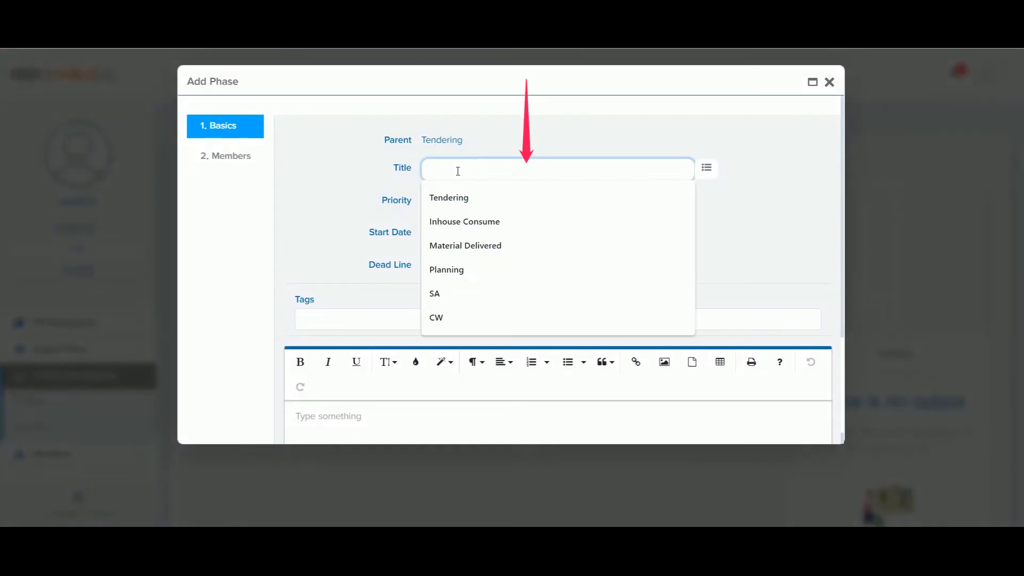
click(707, 168)
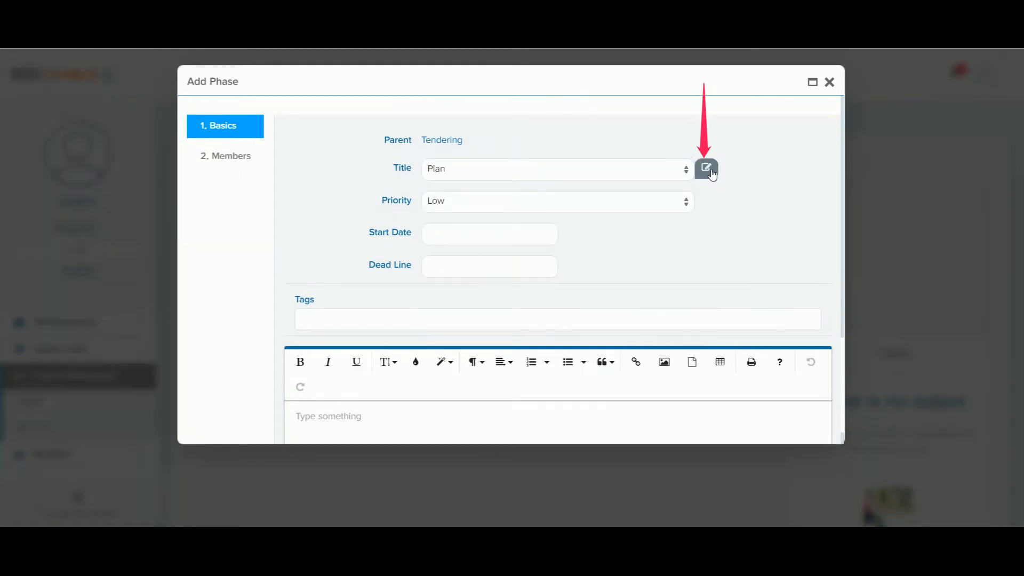
click(613, 169)
scroll(587, 343, down, 2)
scroll(587, 343, down, 2)
scroll(587, 343, up, 4)
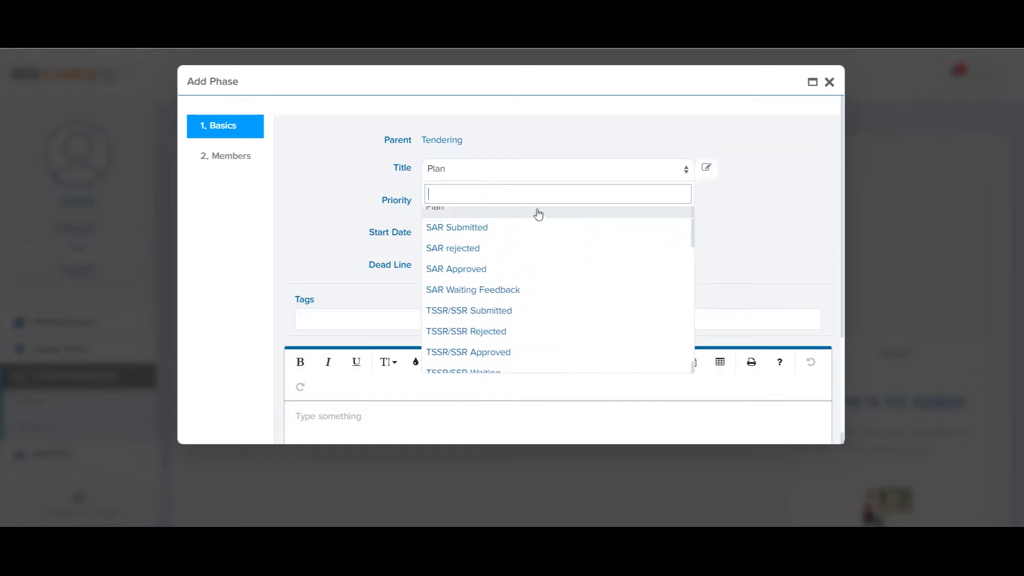
text(An)
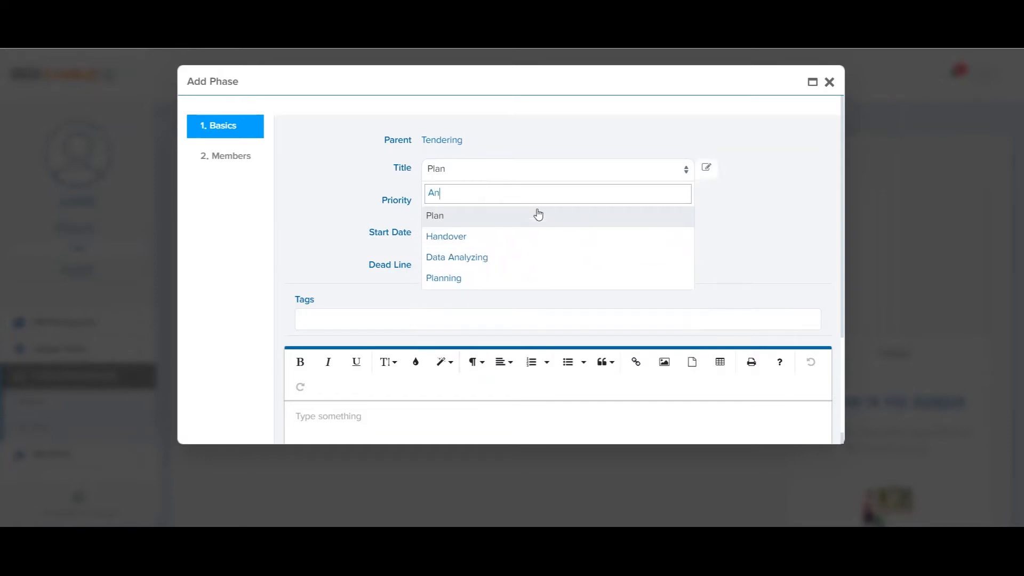
text(a)
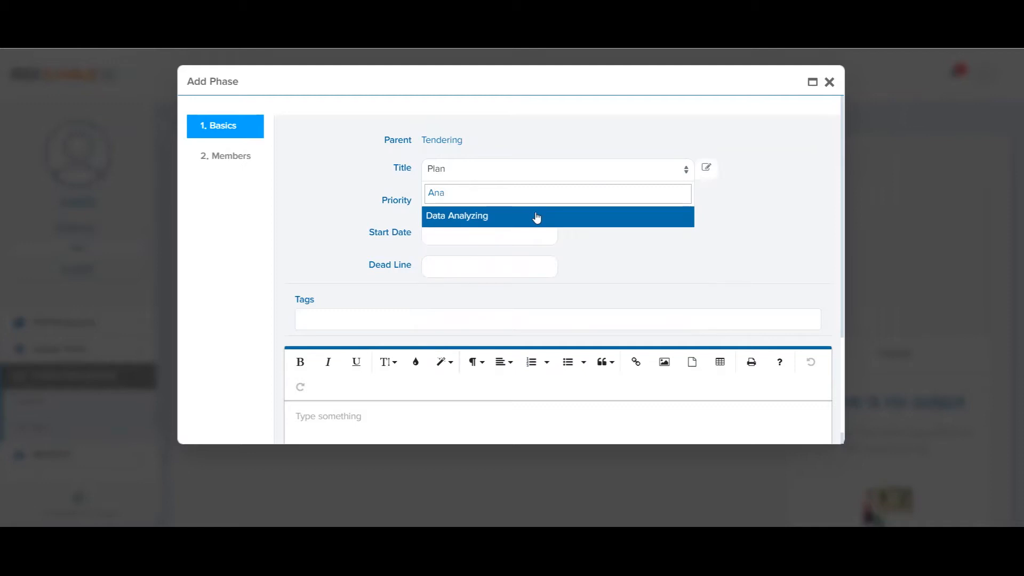
click(534, 219)
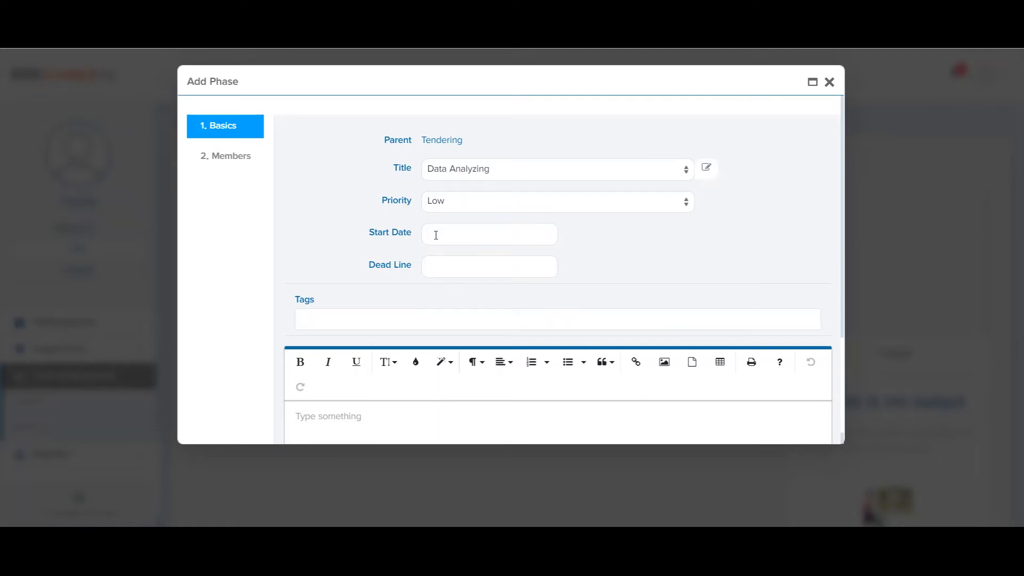
Set the phase's start date to 2021/04/01 and its deadline to 2021/04/04, and continue to the member settings
click(436, 235)
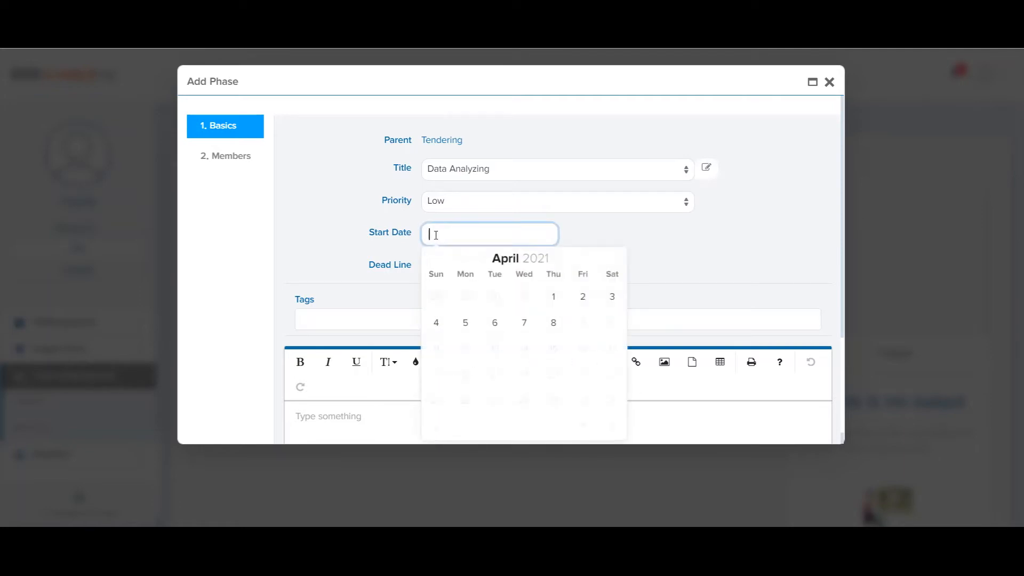
click(553, 297)
click(512, 272)
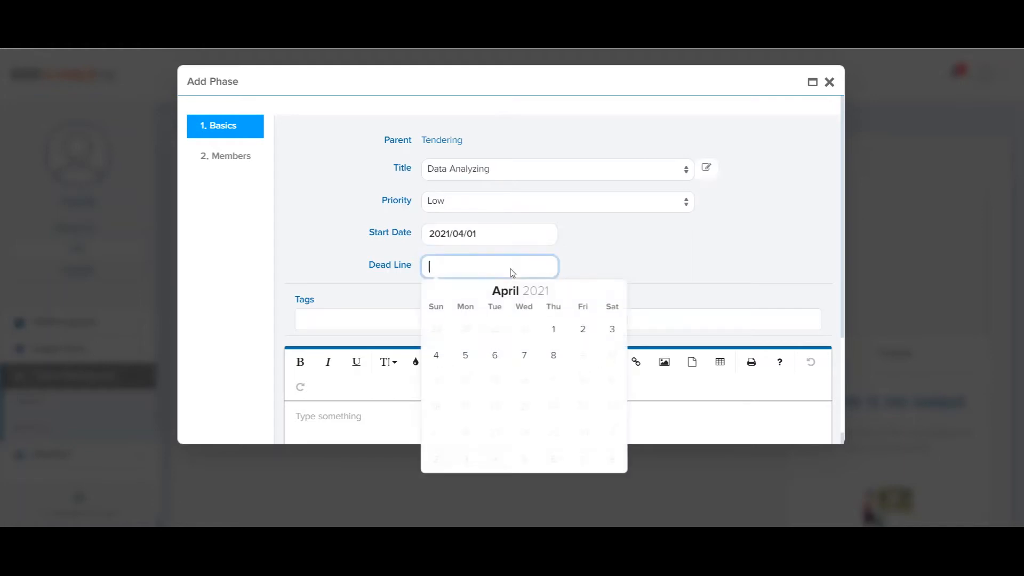
click(436, 356)
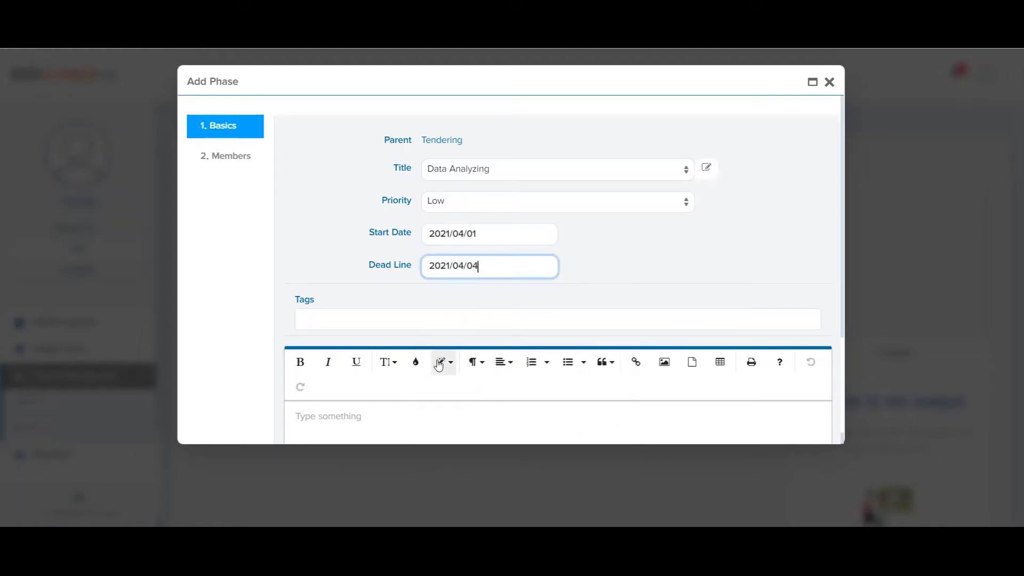
scroll(531, 308, down, 2)
scroll(532, 309, down, 1)
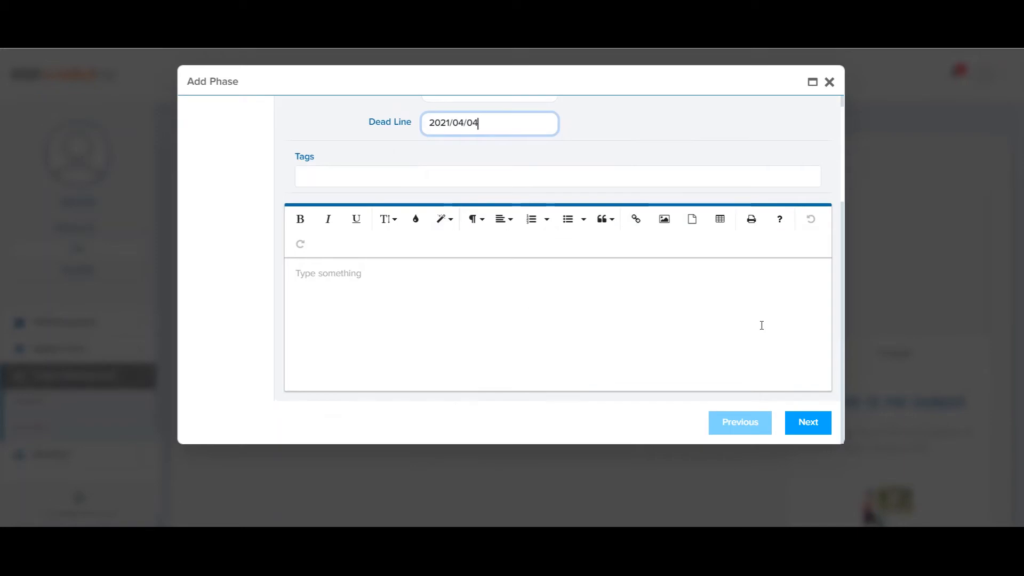
click(805, 426)
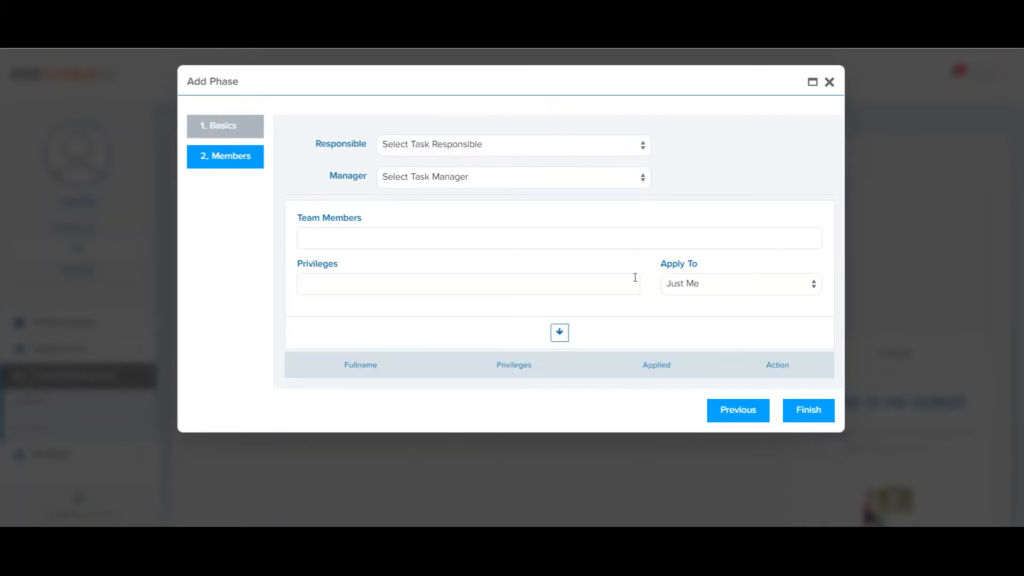
Assign the PMO Director as both responsible and manager of the phase and finish creating it
click(521, 148)
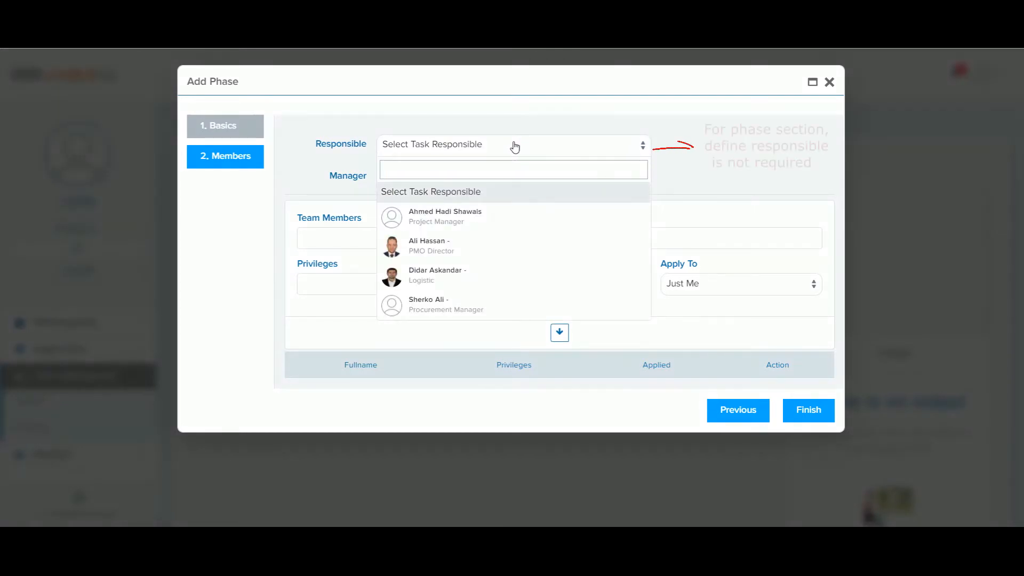
click(460, 246)
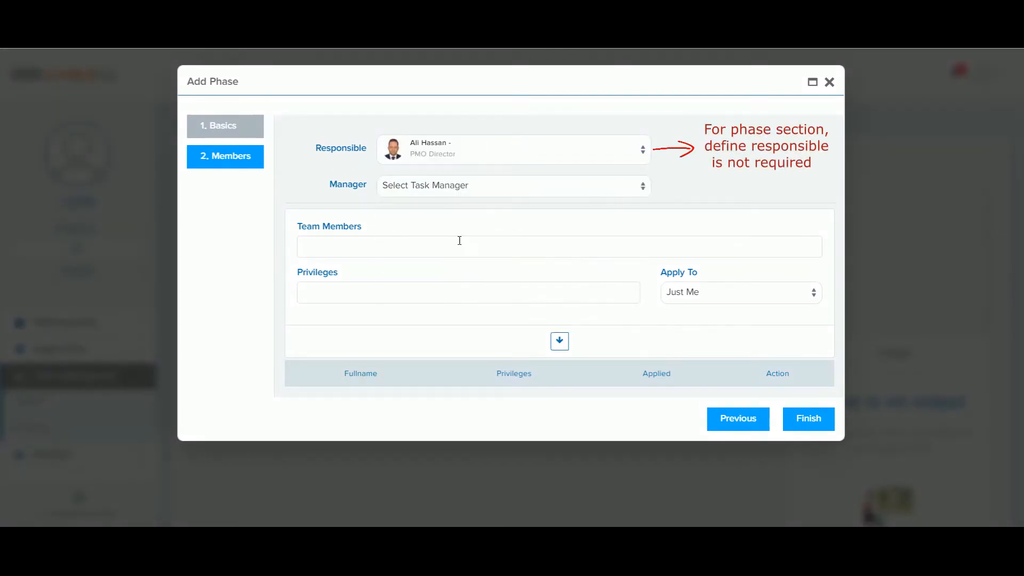
click(438, 186)
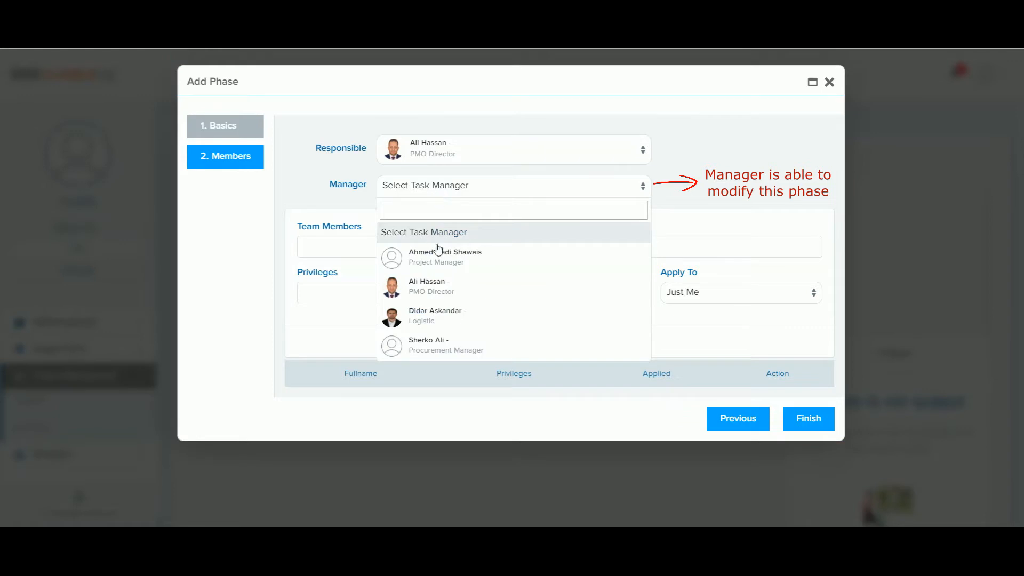
click(436, 280)
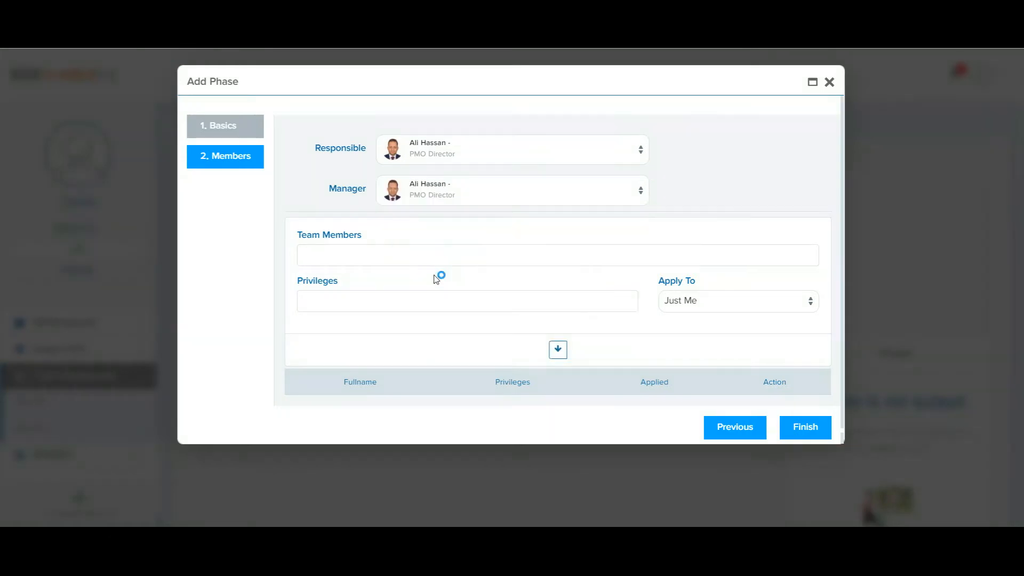
click(805, 430)
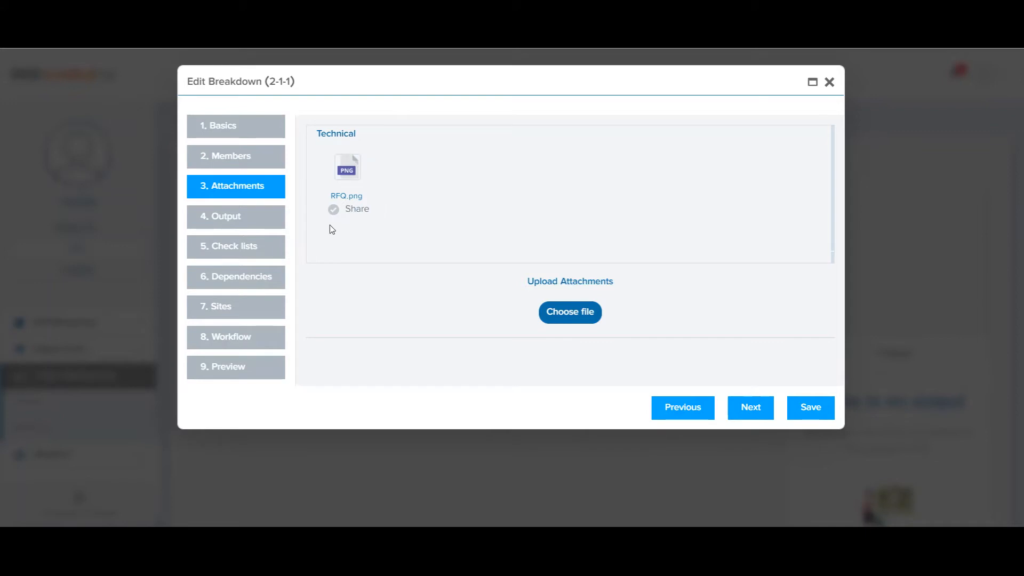
Share the technical attachment RFQ.png with the Data Analyzing phase and send a system notification from the phase preview
click(333, 210)
click(251, 372)
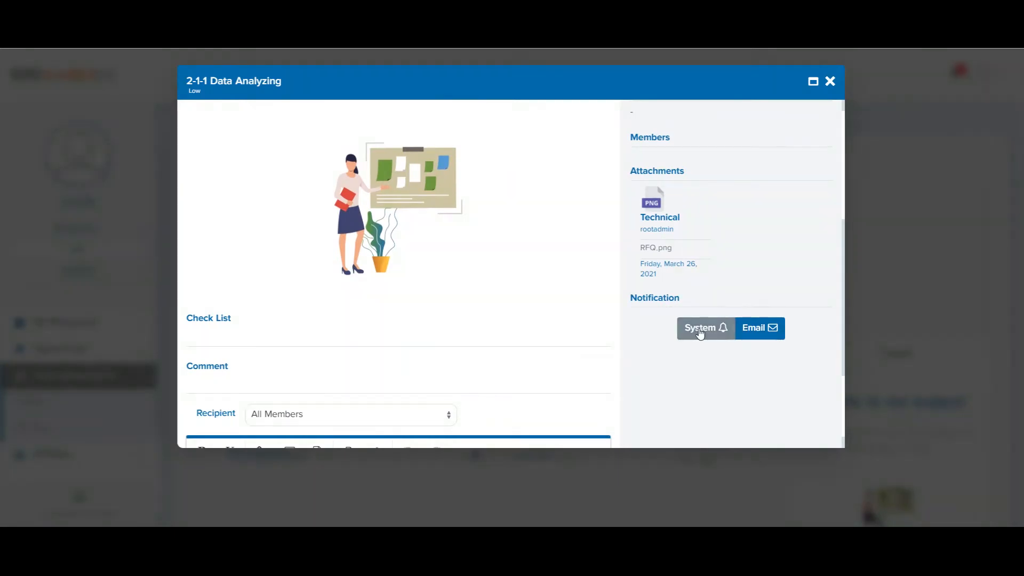
click(701, 331)
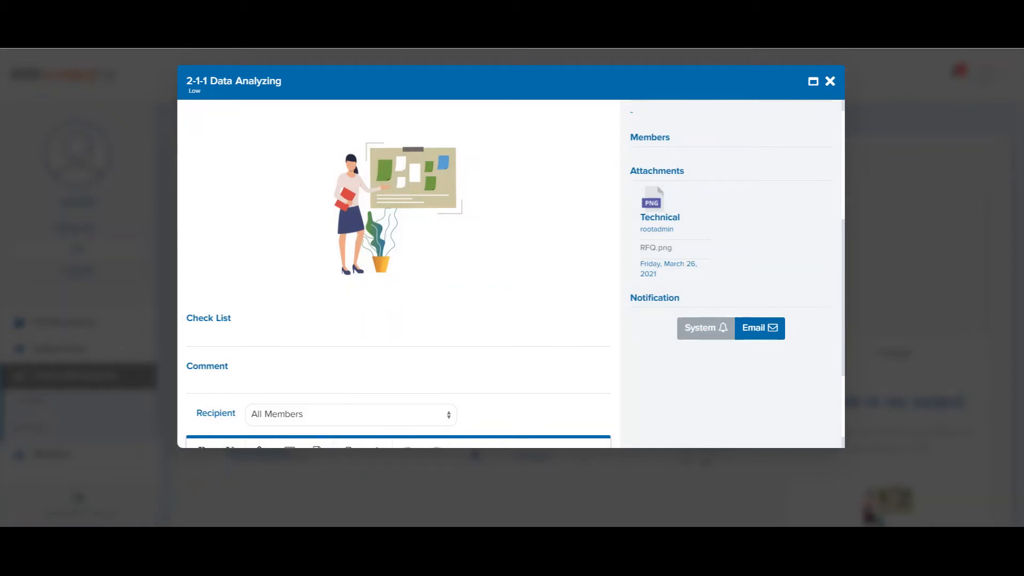
click(829, 81)
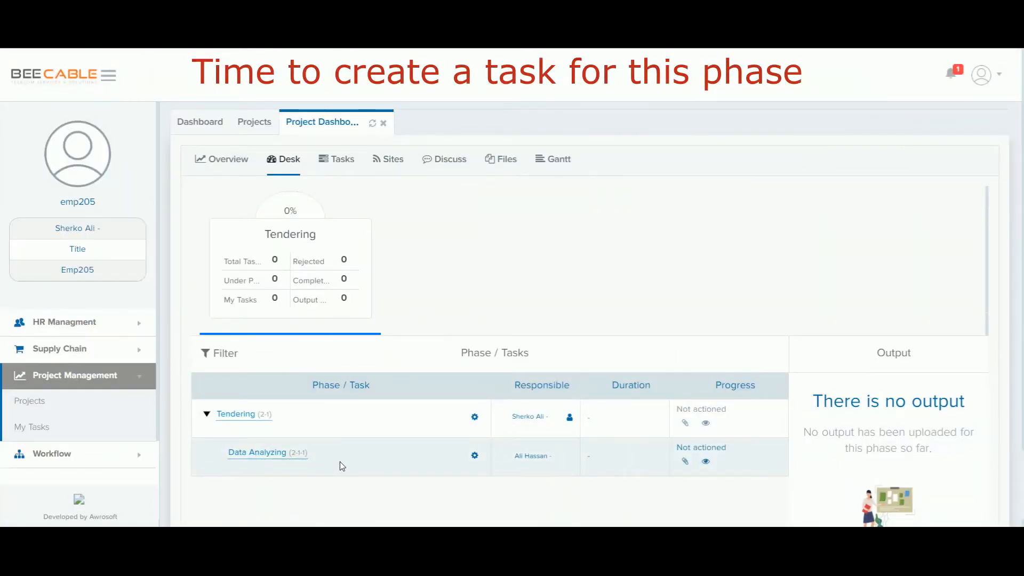
Start a new task under the Data Analyzing phase titled Risk Management with Normal priority
click(477, 462)
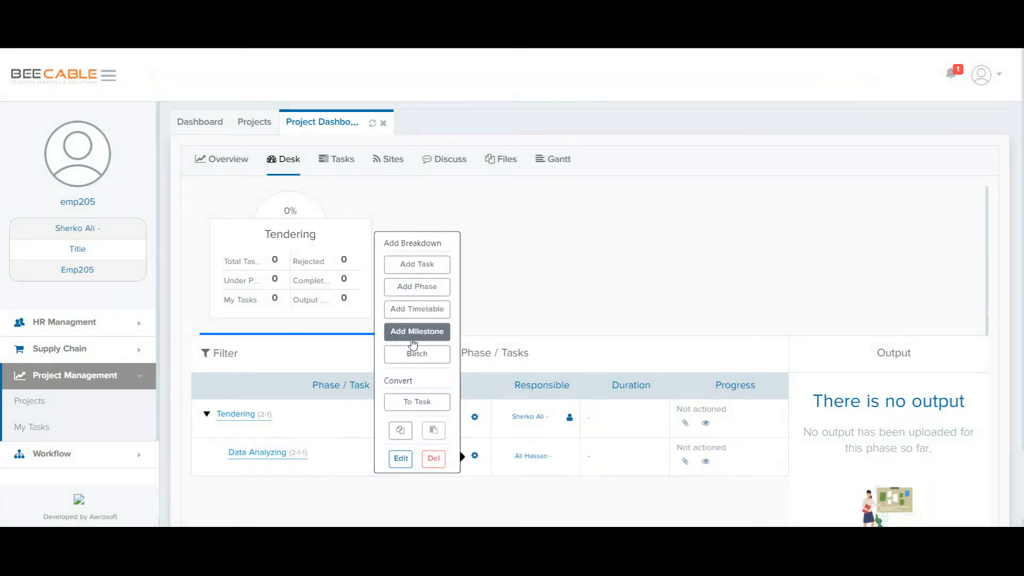
click(418, 265)
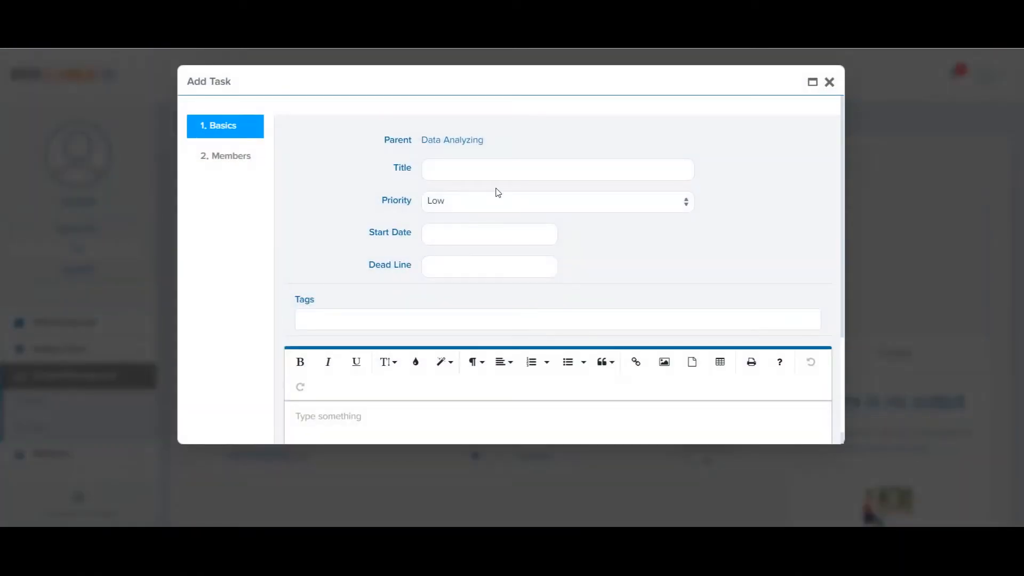
click(470, 169)
text(Ris)
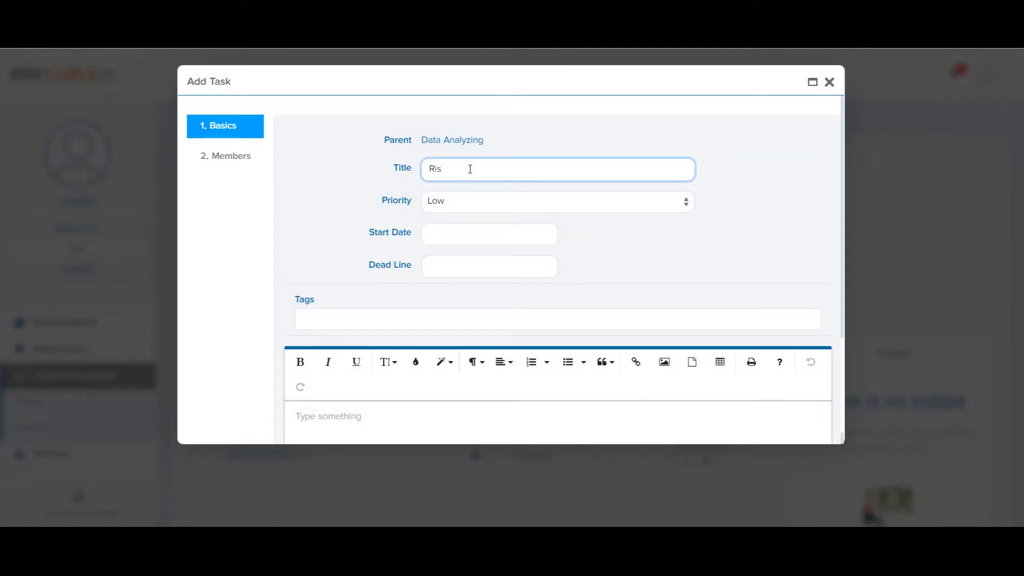
text(k Management)
click(480, 203)
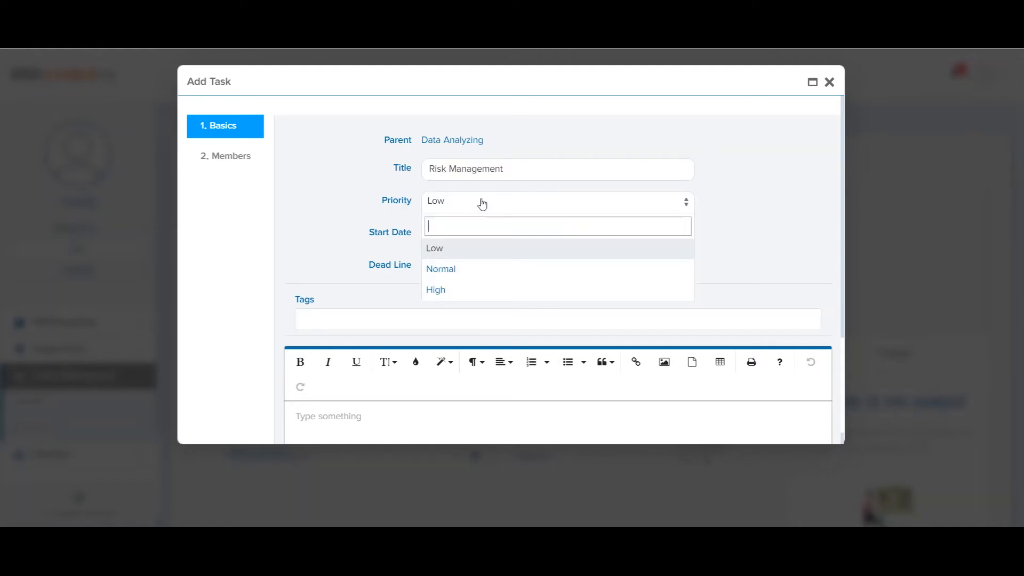
click(457, 267)
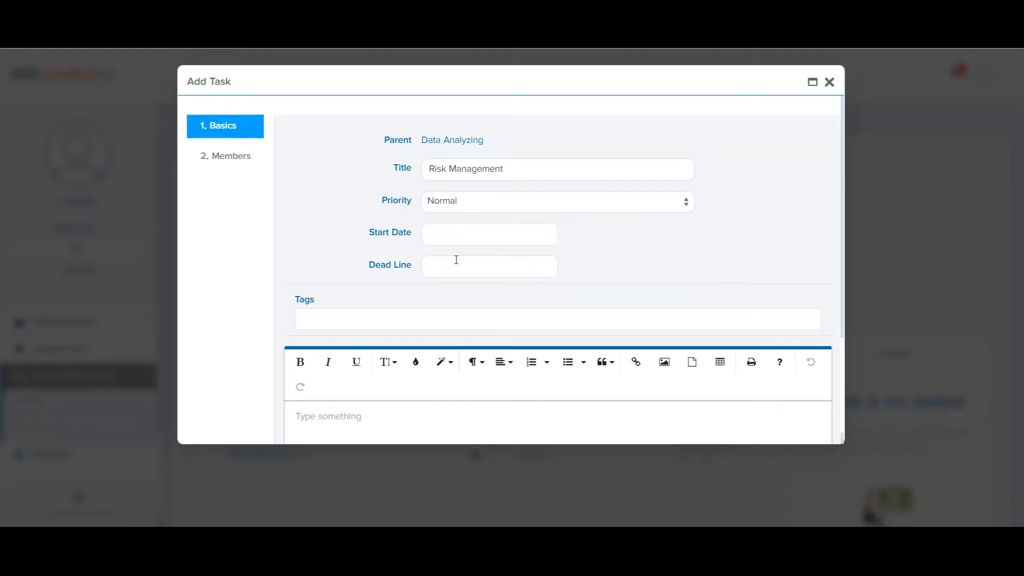
Set the Risk Management task's start date to 2021/04/01 and its deadline to 2021/04/02
click(452, 232)
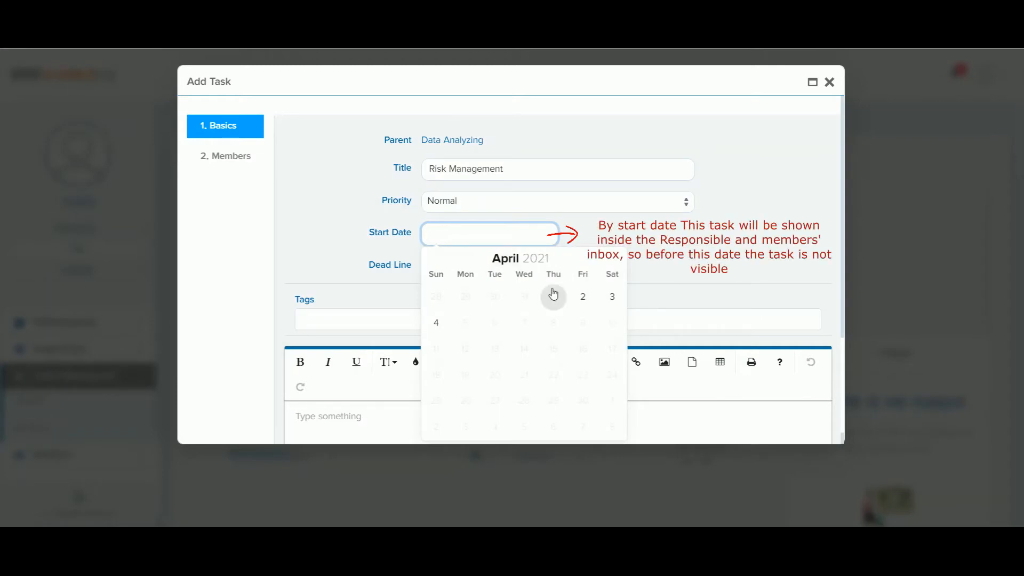
click(553, 294)
click(487, 265)
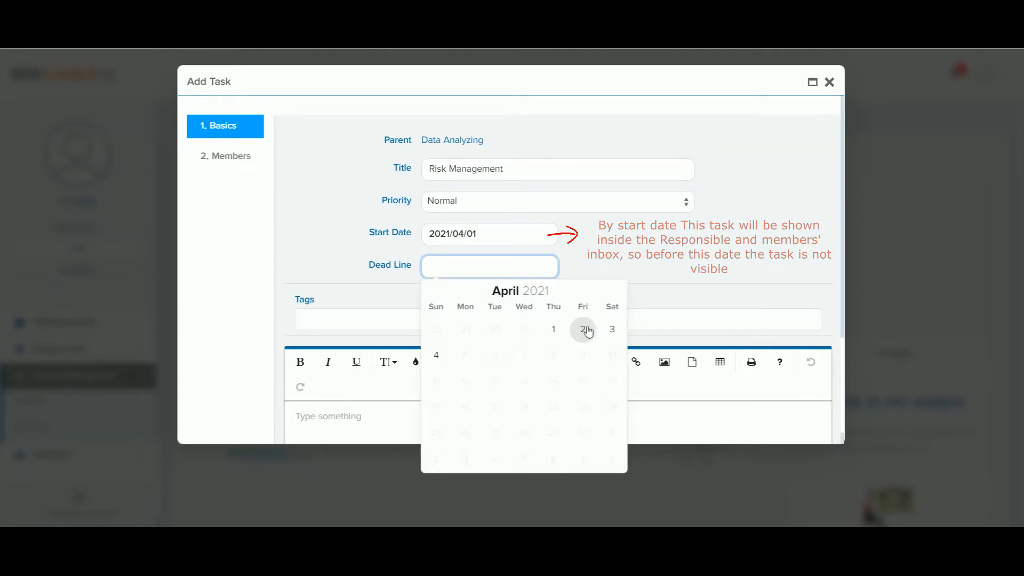
click(584, 329)
scroll(565, 299, down, 3)
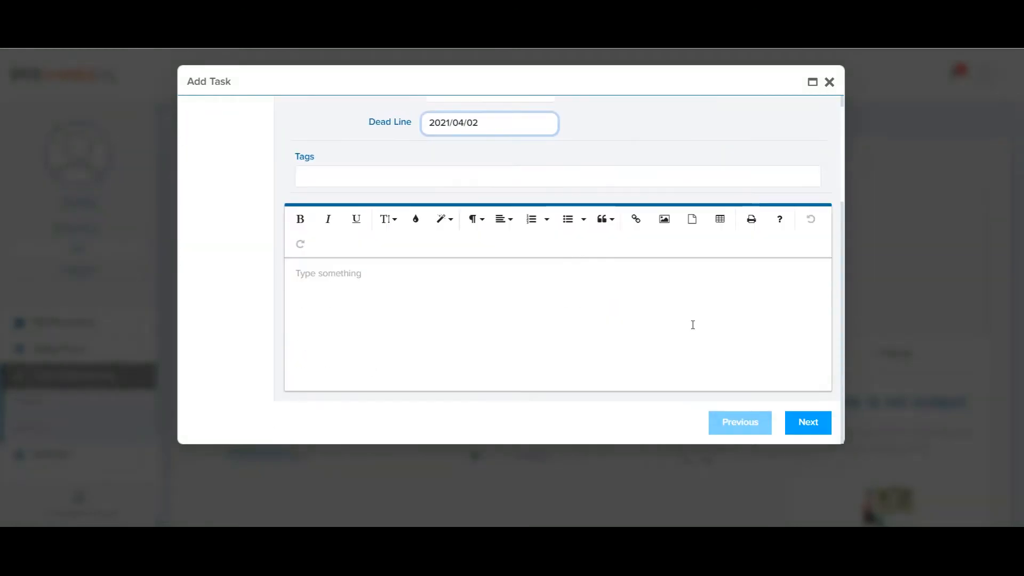
Assign the PMO Director as both responsible and manager of the Risk Management task and save it
click(812, 425)
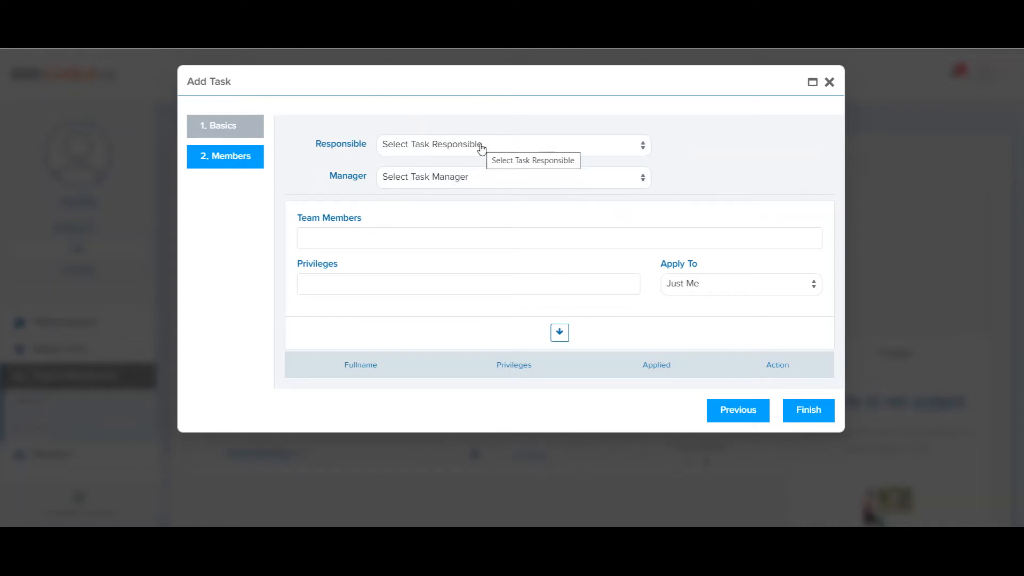
click(451, 151)
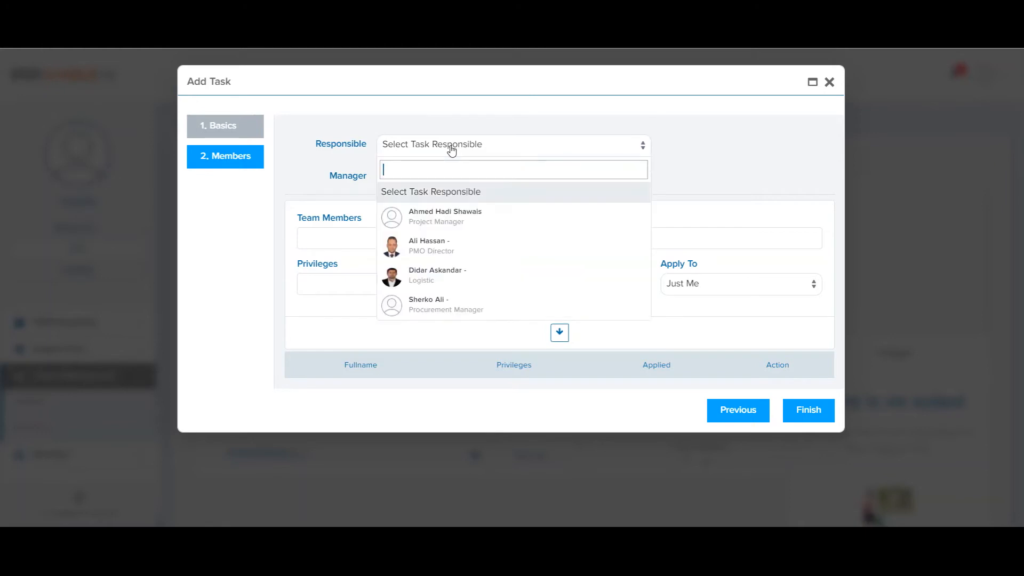
click(443, 242)
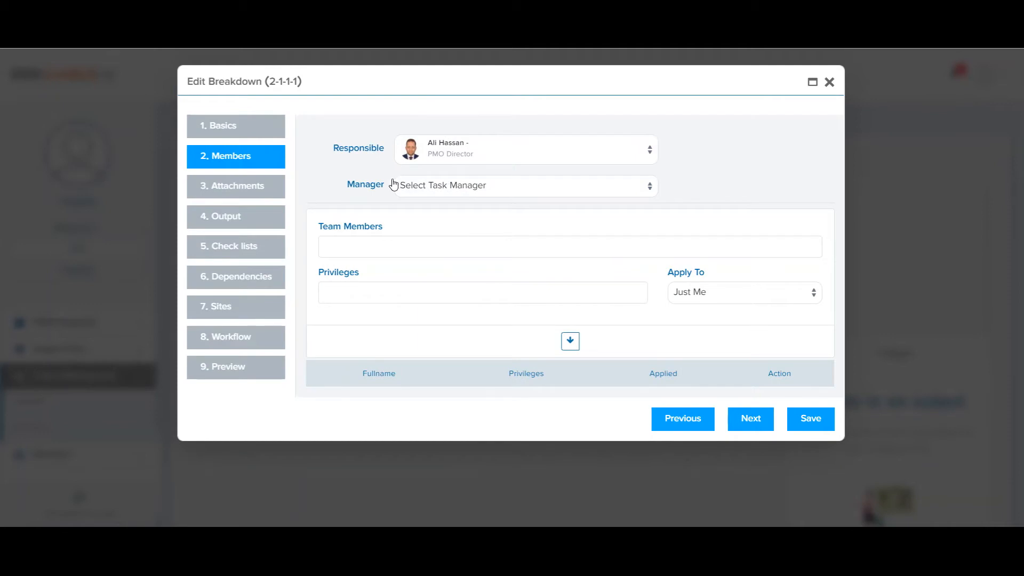
click(503, 188)
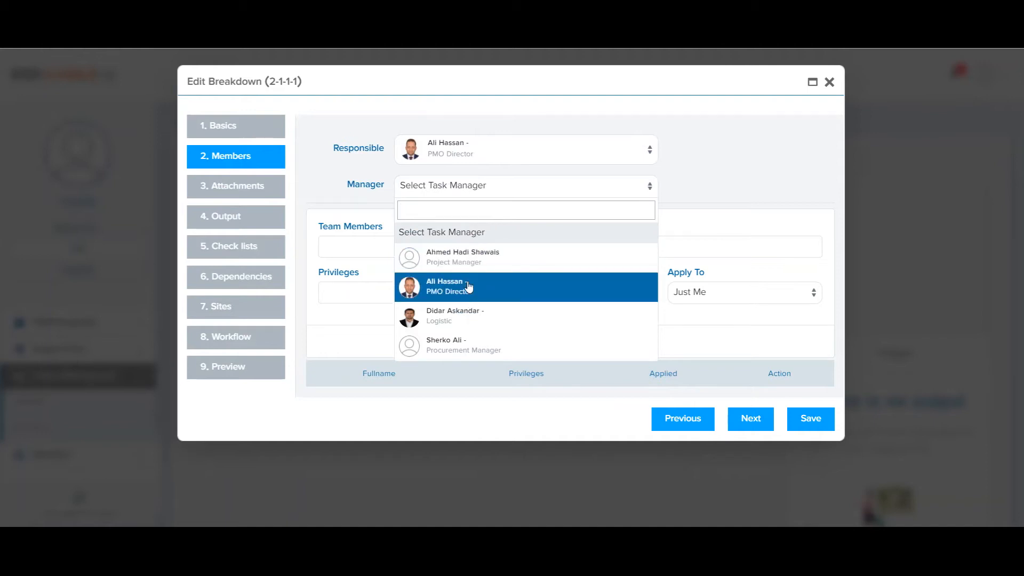
click(453, 288)
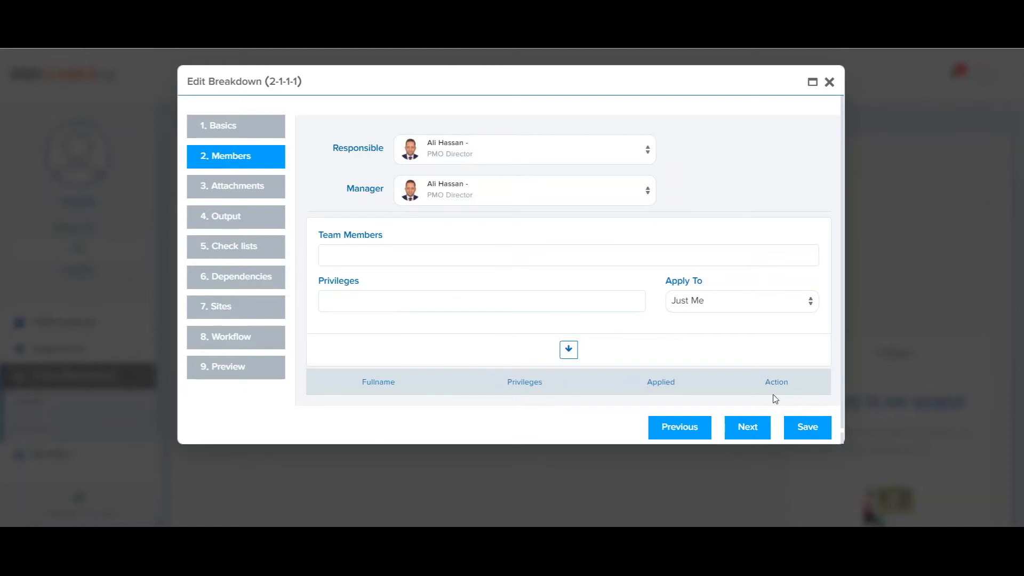
click(803, 423)
Check the Risk Management task's attachments and preview before returning to the project's phase list
click(251, 186)
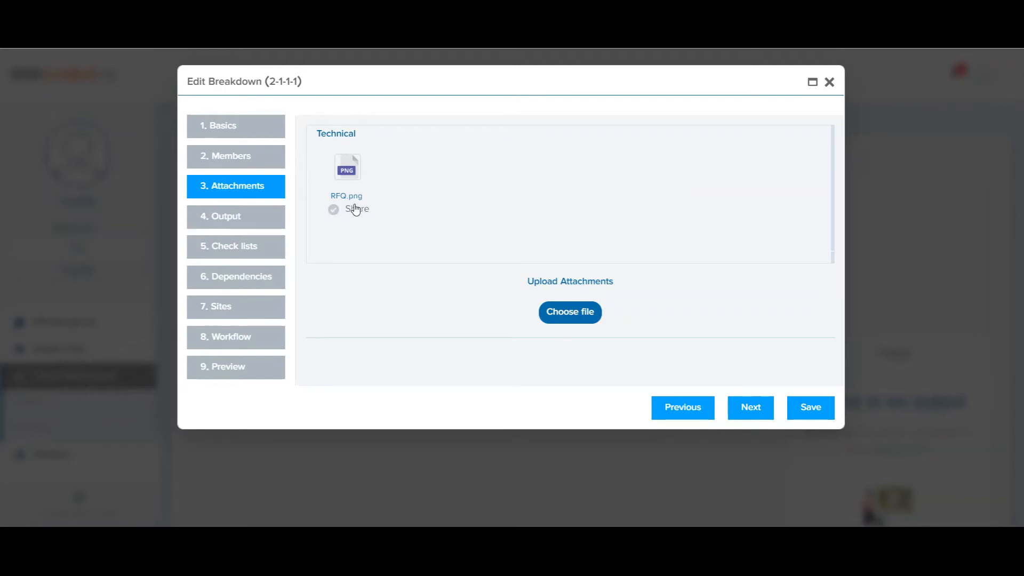
click(238, 377)
scroll(554, 343, down, 2)
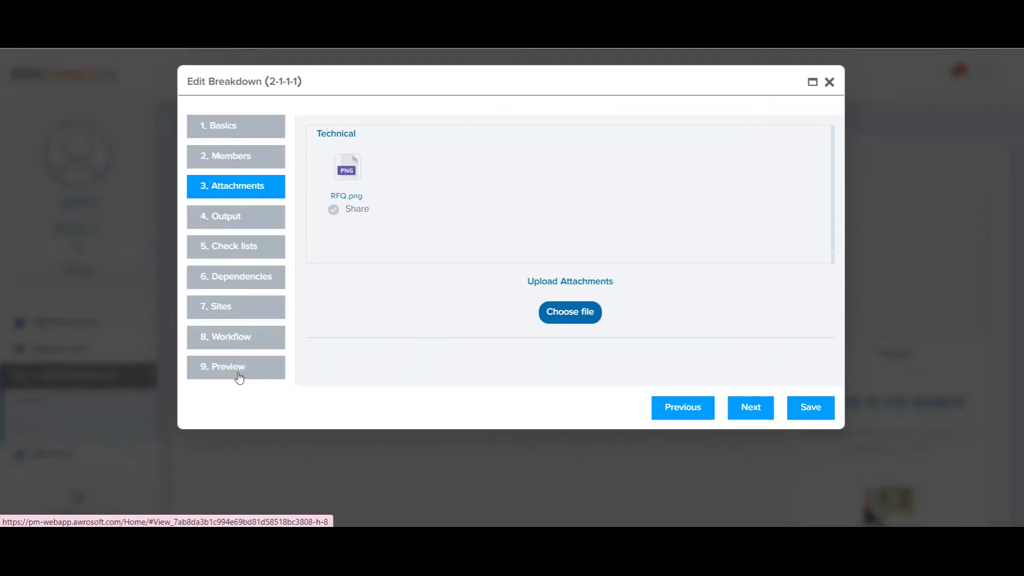
click(238, 377)
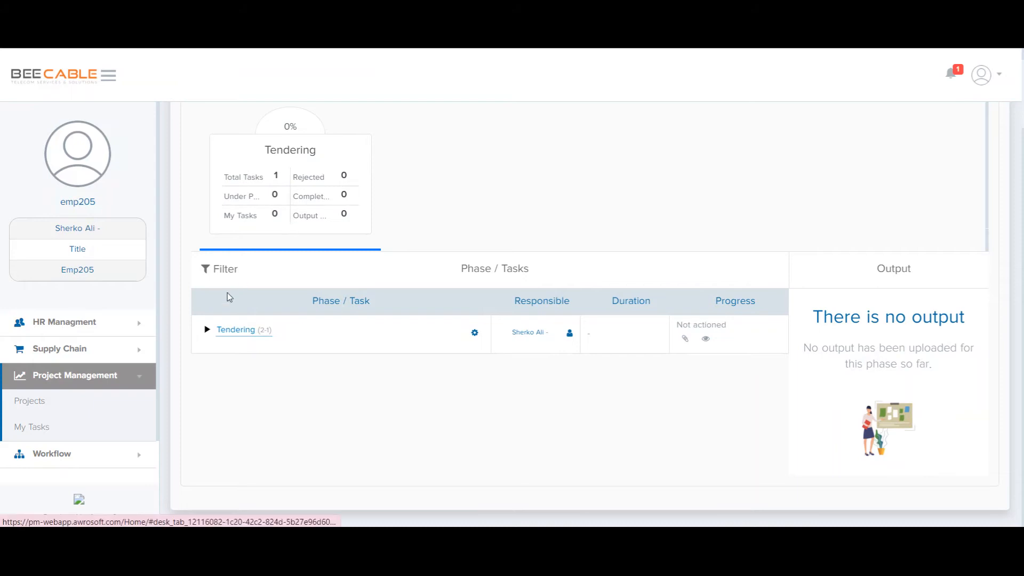
Expand Tendering and Data Analyzing, and start a new task titled Survey under the Data Analyzing phase
click(207, 330)
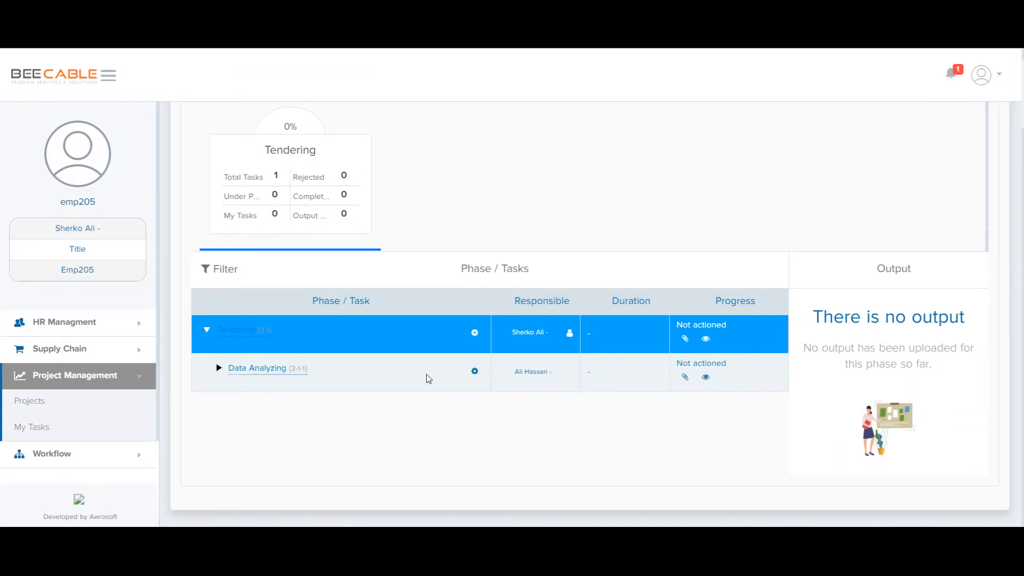
click(219, 368)
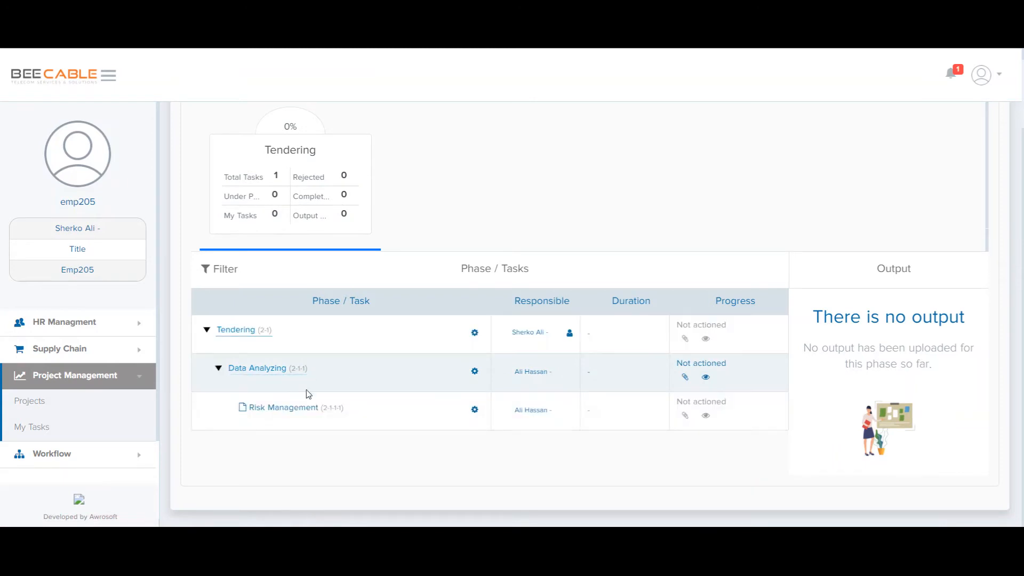
click(475, 372)
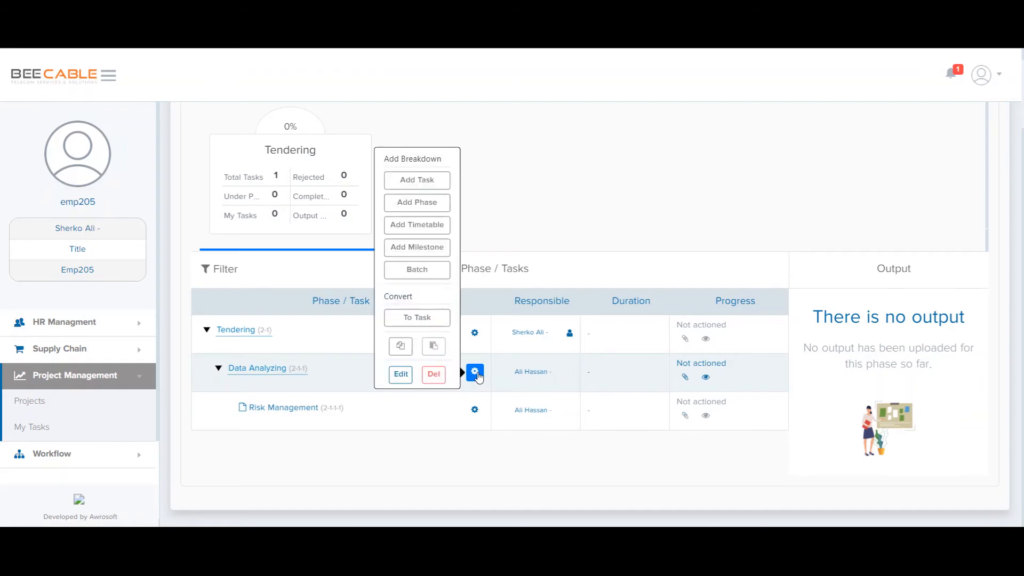
click(419, 181)
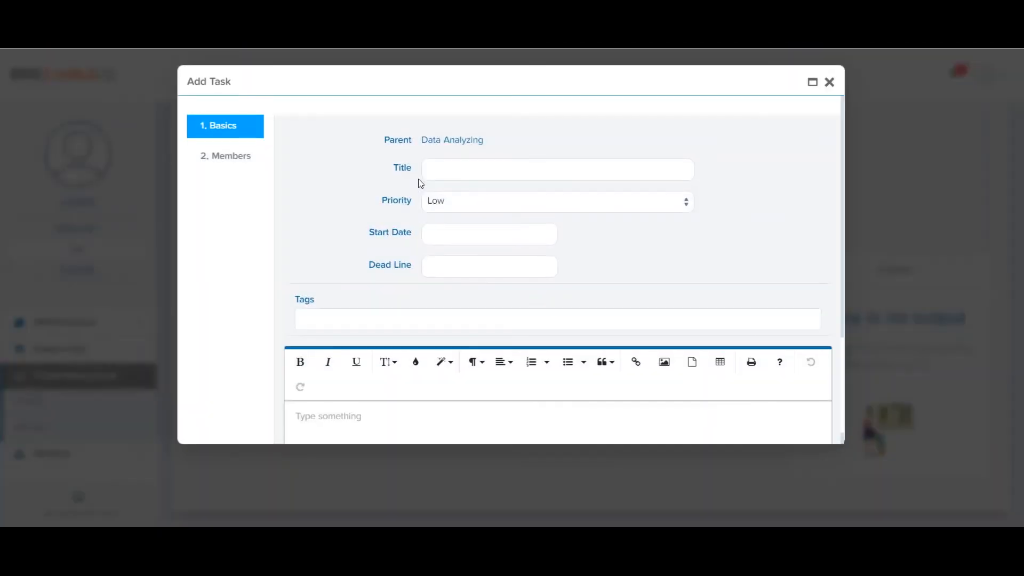
click(458, 169)
text(S)
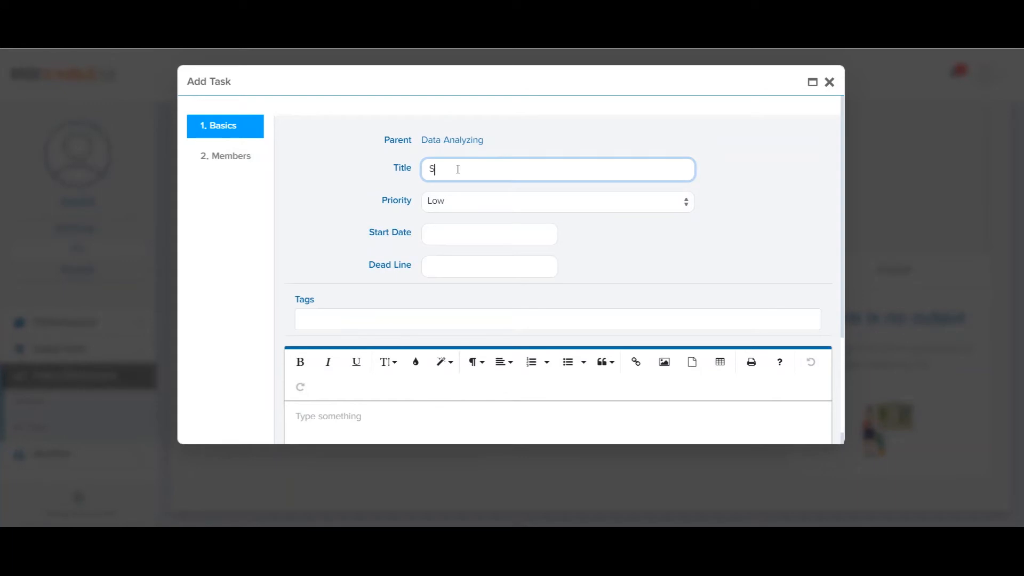
text(urvey)
Set the Survey task's start date to 2021/04/02 and its deadline to 2021/04/03, and continue to its members
click(433, 234)
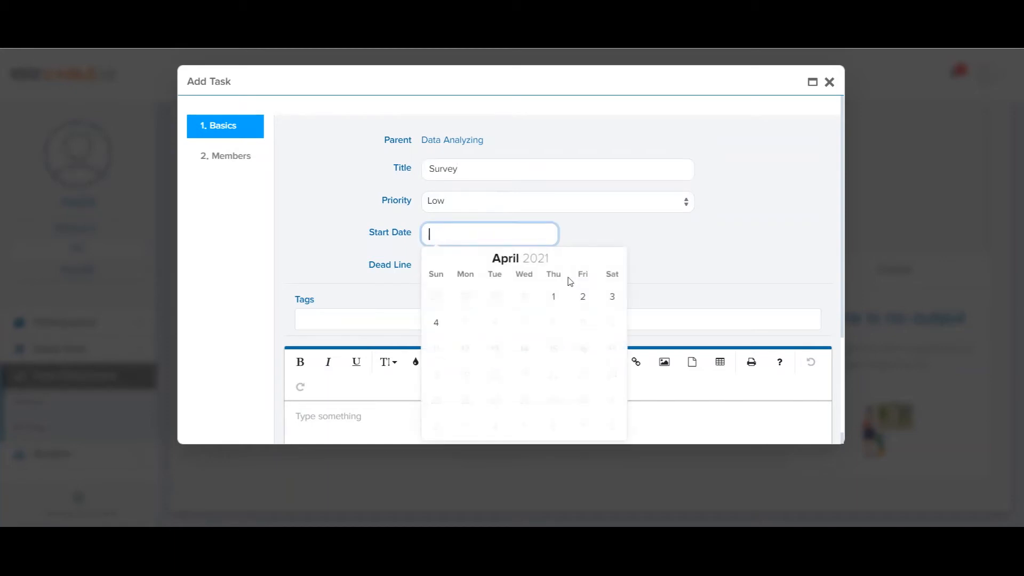
click(583, 297)
click(509, 265)
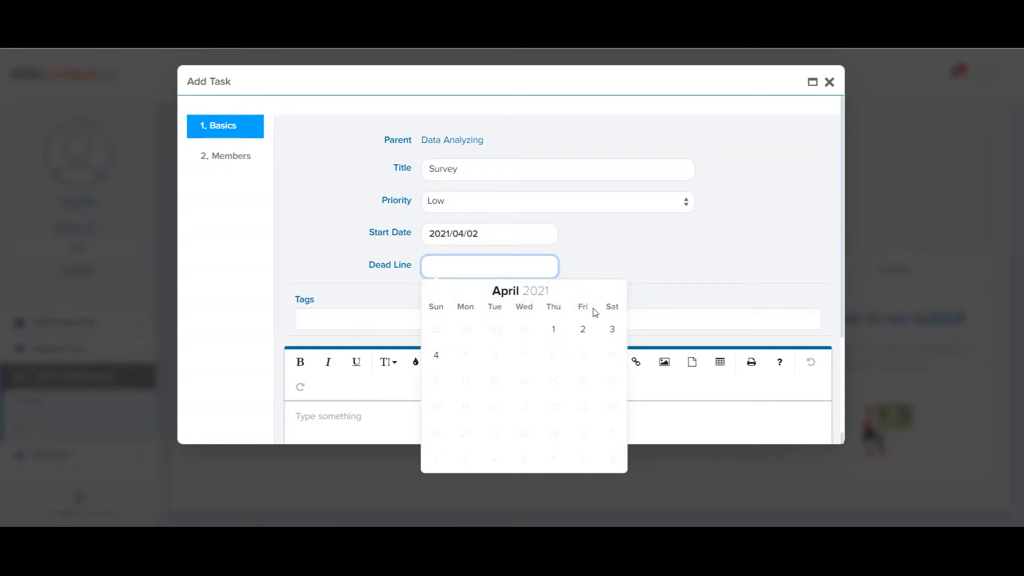
click(610, 330)
scroll(644, 298, down, 3)
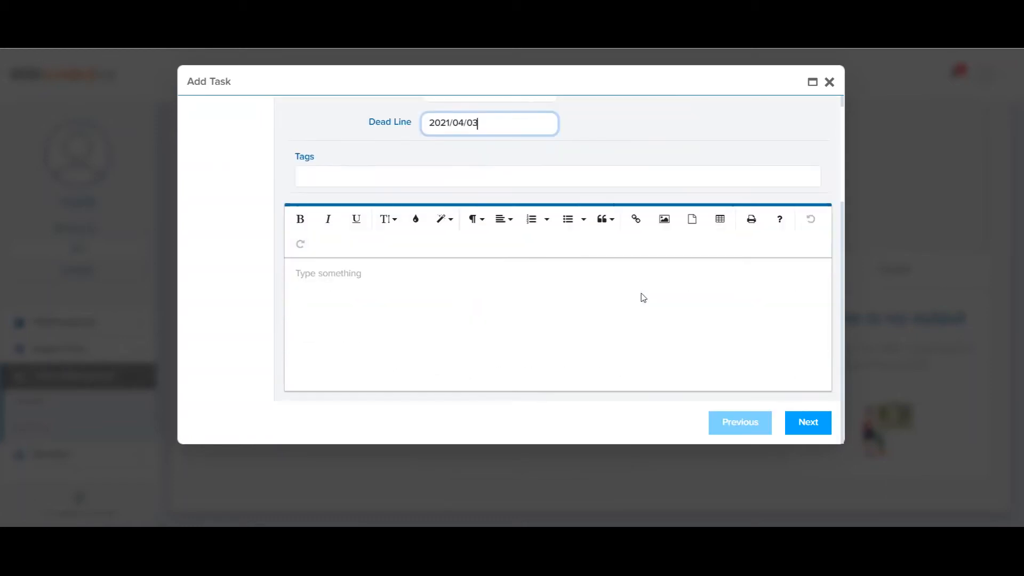
click(806, 429)
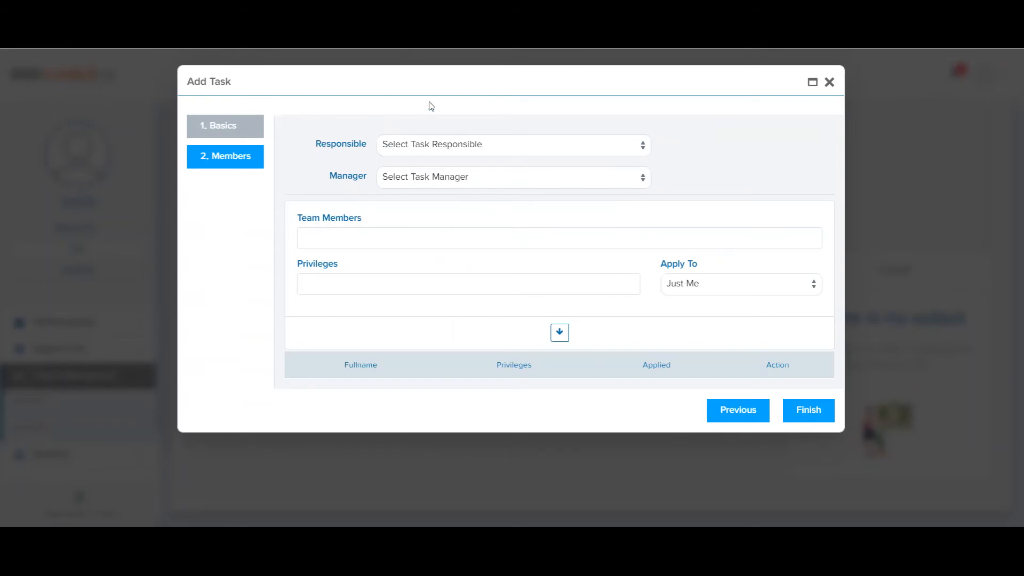
Assign the PMO Director as both responsible and manager of the Survey task and finish creating it
click(438, 150)
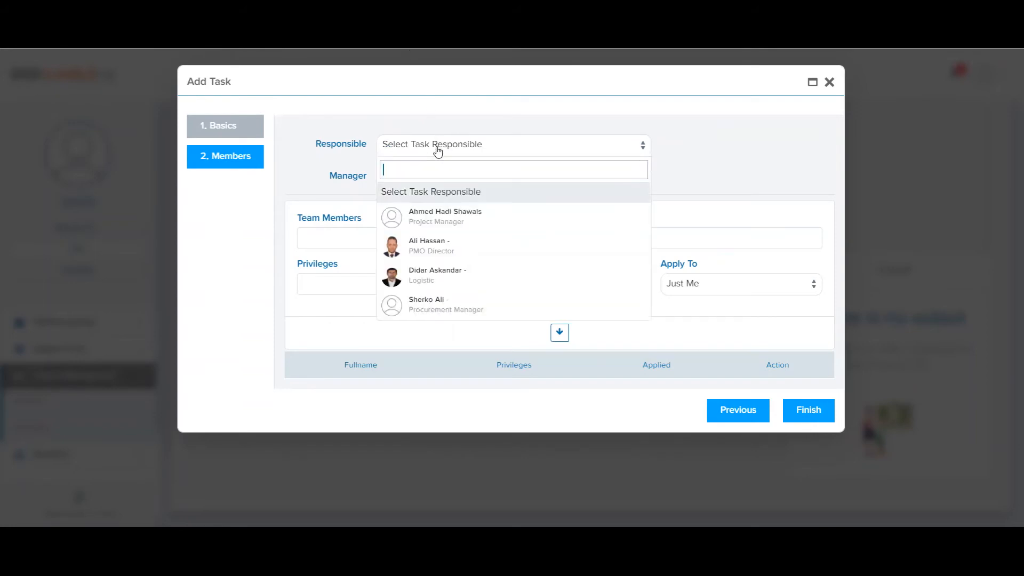
click(439, 248)
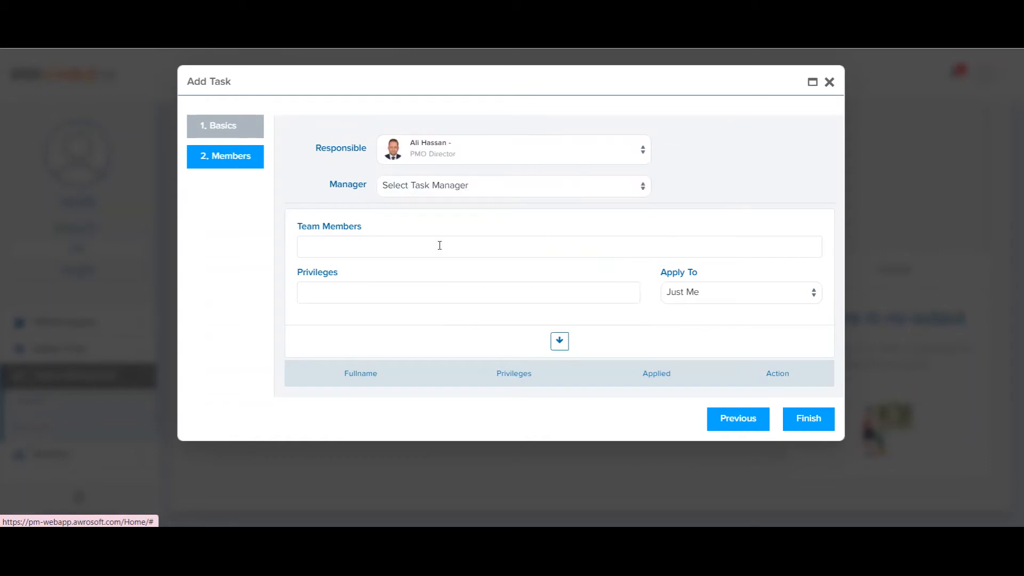
click(435, 194)
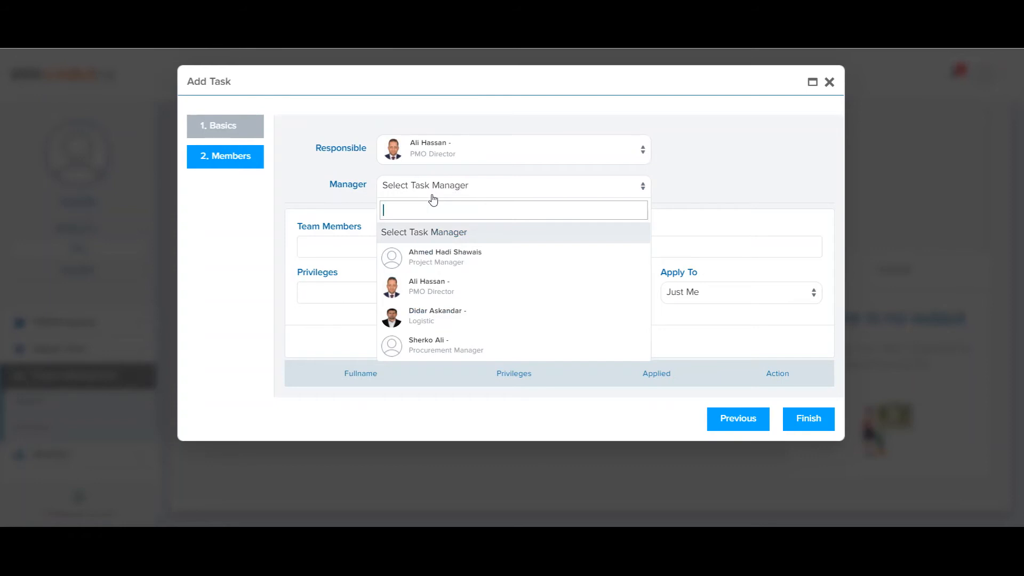
click(432, 287)
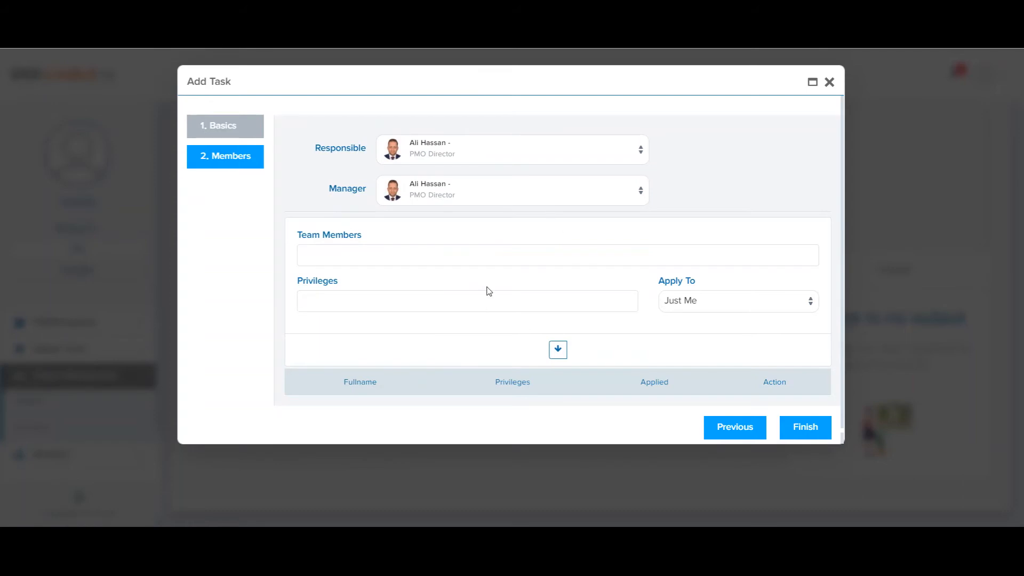
click(795, 425)
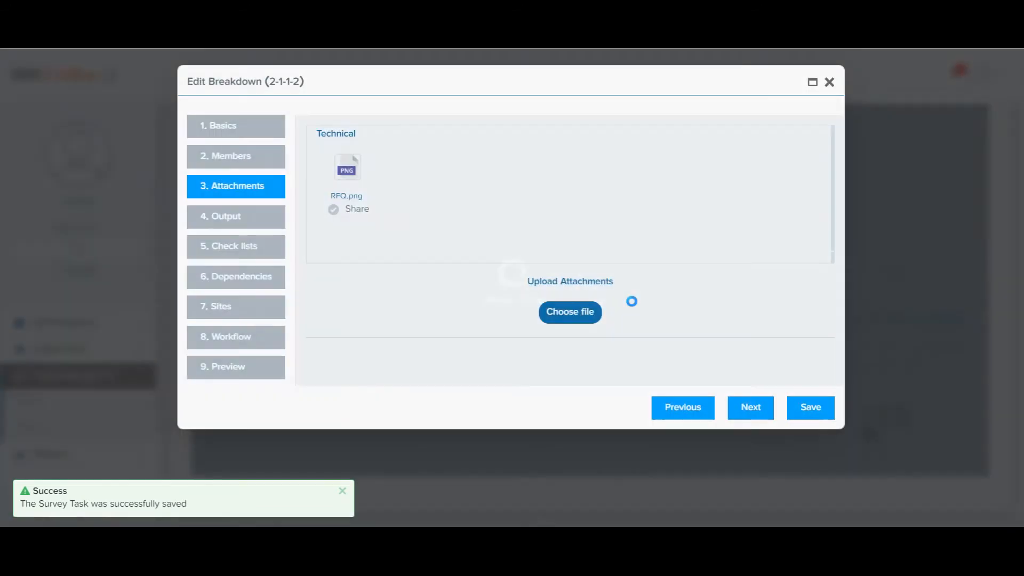
Share the technical attachment RFQ.png with the Survey task and close the task's breakdown editor
click(333, 209)
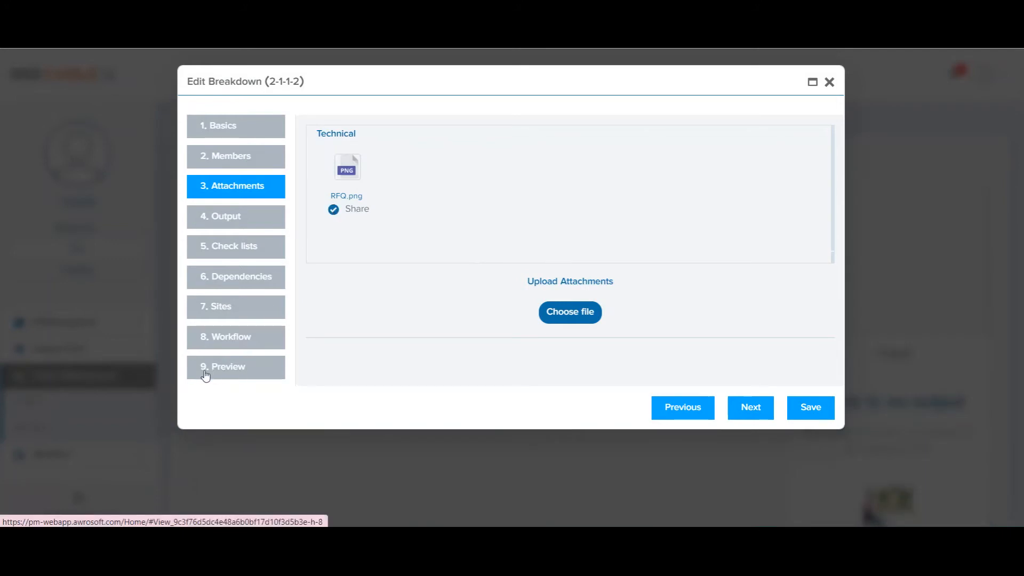
click(252, 377)
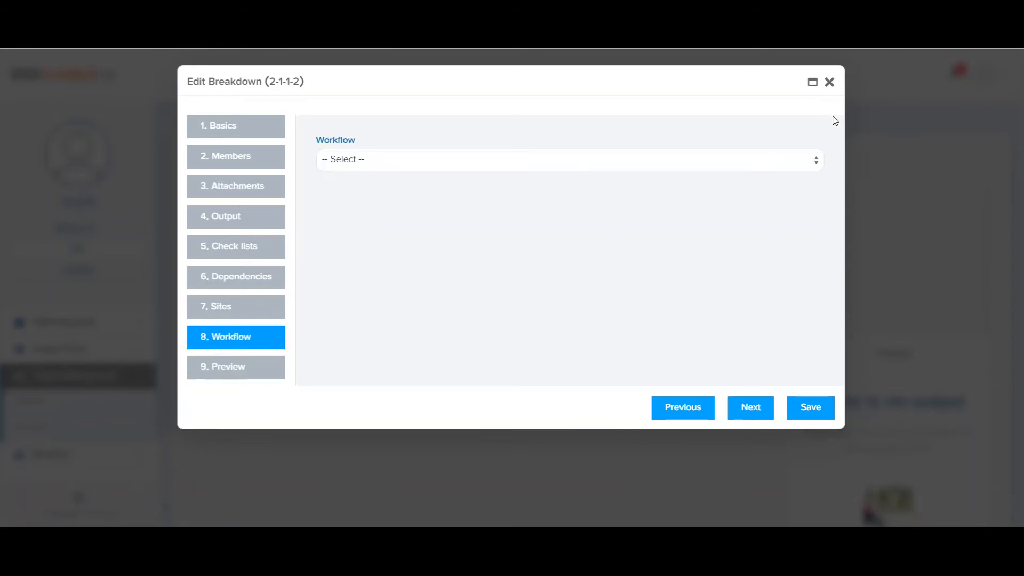
click(829, 84)
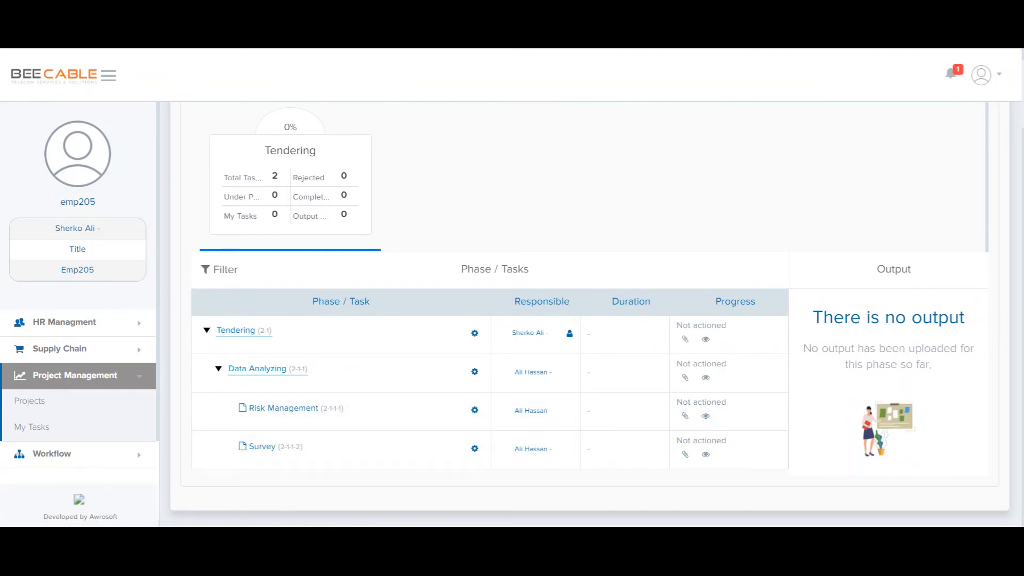
Collapse Data Analyzing and start a new phase under Tendering titled Timetable with Normal priority
click(218, 368)
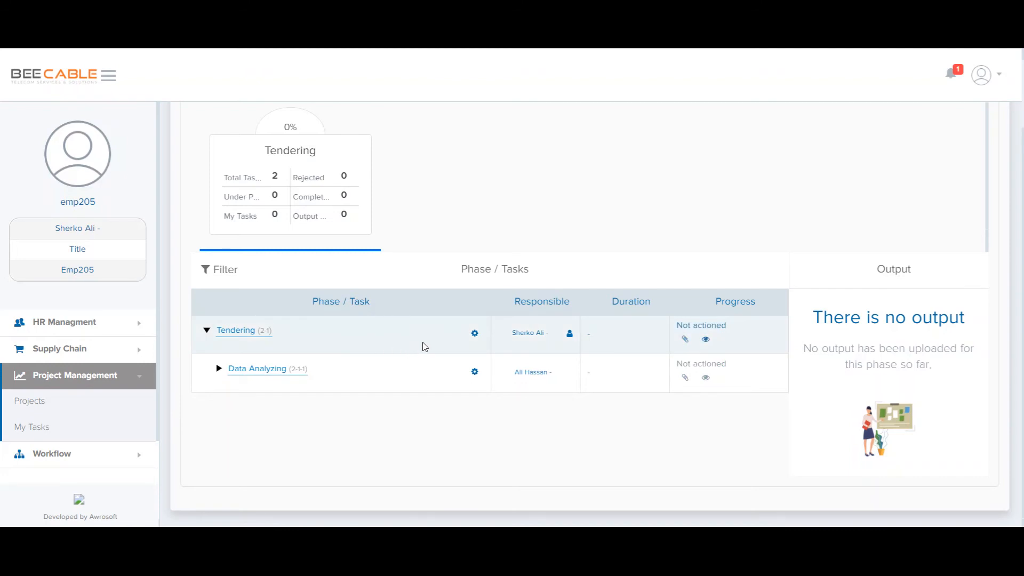
click(475, 336)
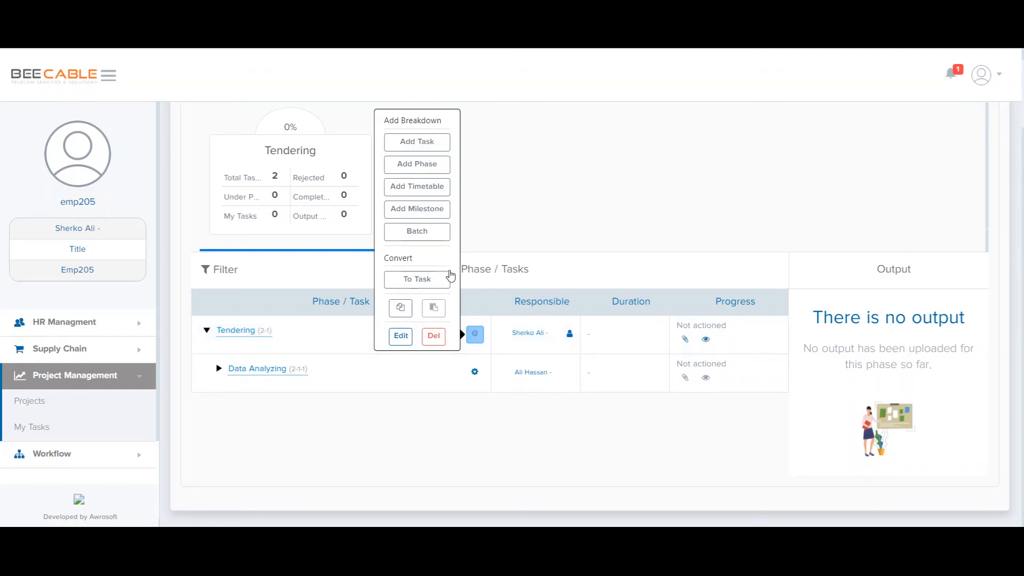
click(406, 190)
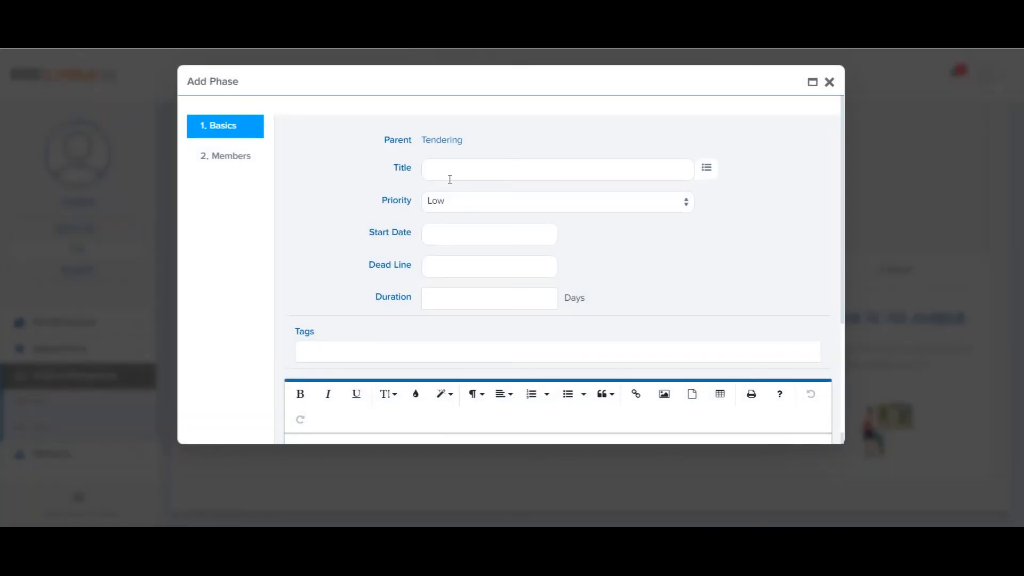
click(710, 169)
click(640, 180)
click(639, 178)
click(706, 169)
click(635, 171)
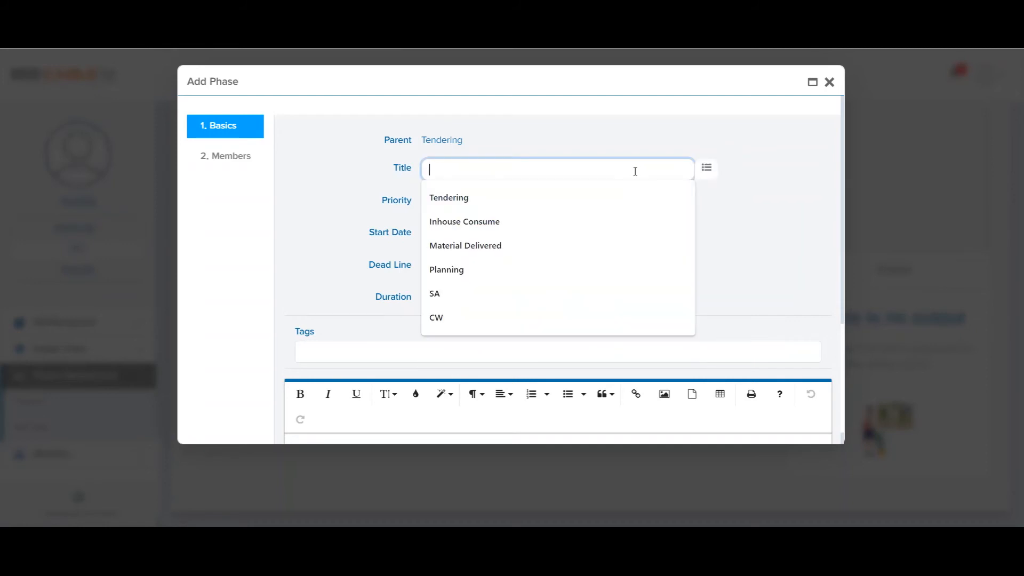
text(Time)
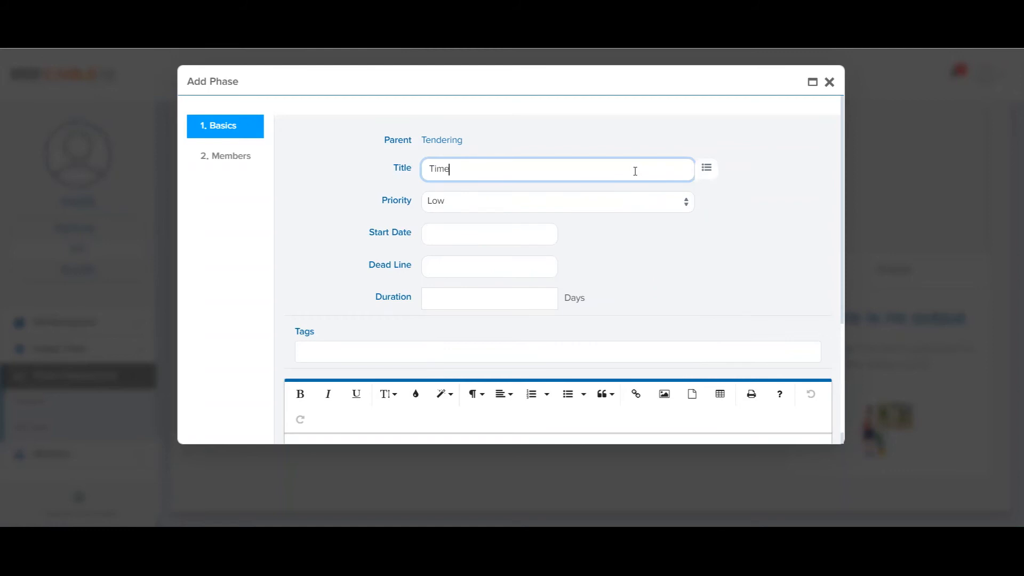
text(table)
click(623, 204)
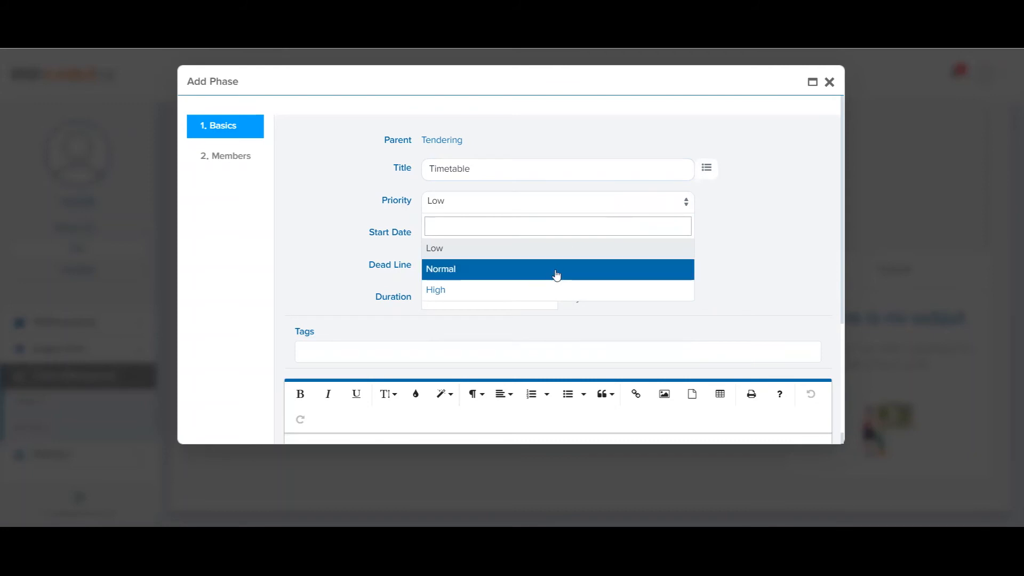
click(501, 276)
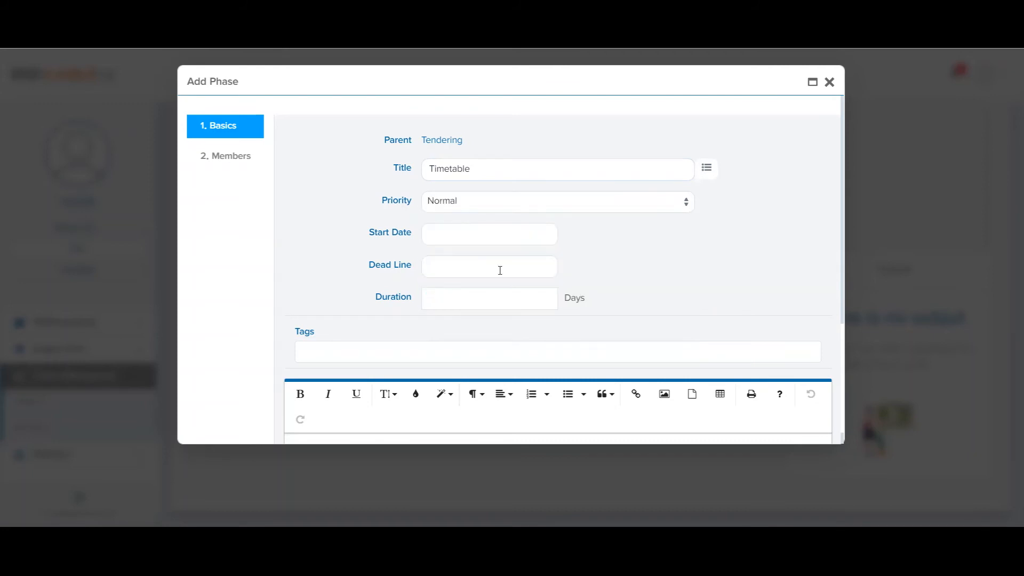
Set the Timetable phase's start date to 2021/04/06, deadline to 2021/04/07 and duration to 0 days, and continue to its members
click(482, 233)
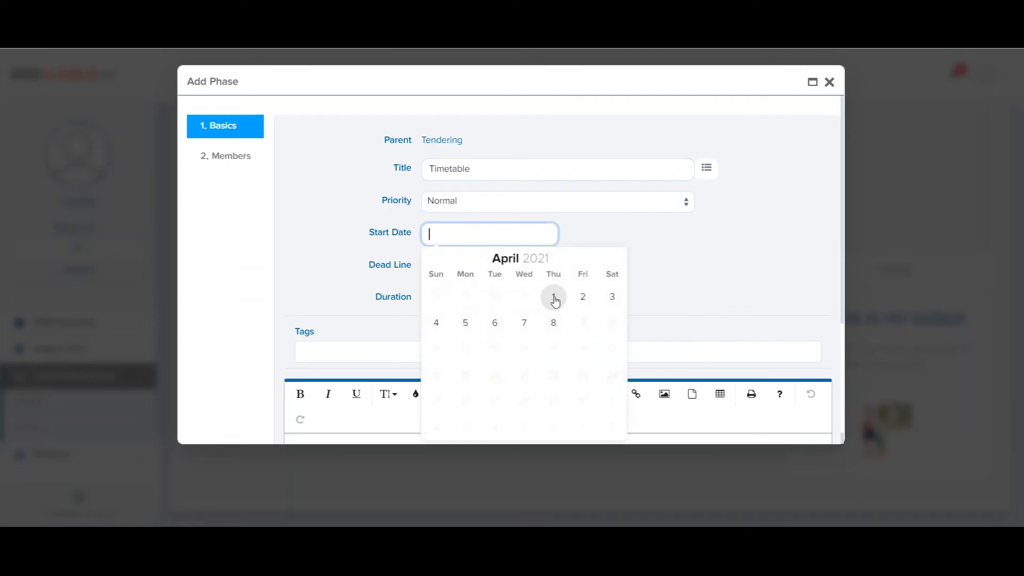
click(494, 323)
click(469, 268)
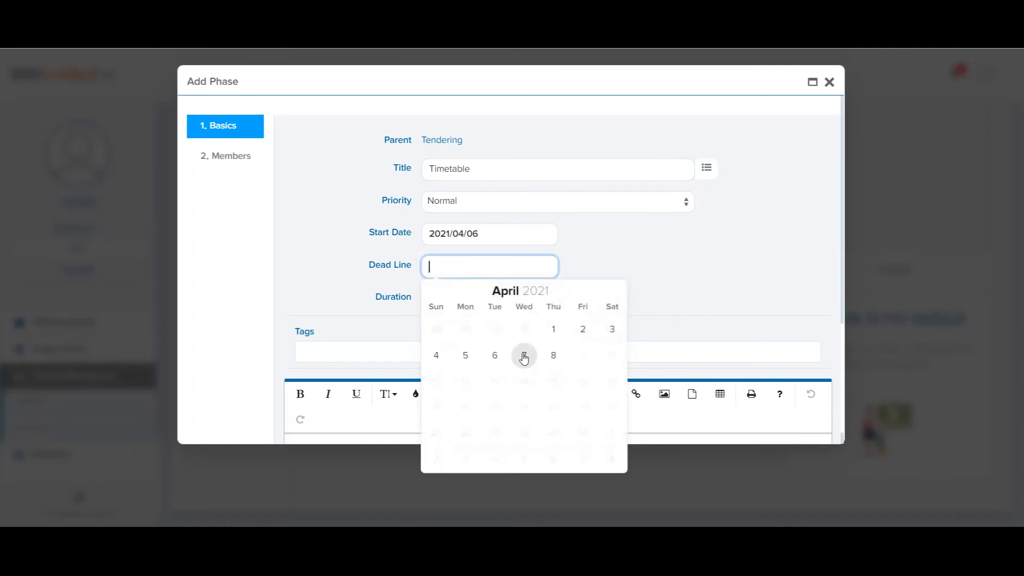
click(523, 354)
click(457, 297)
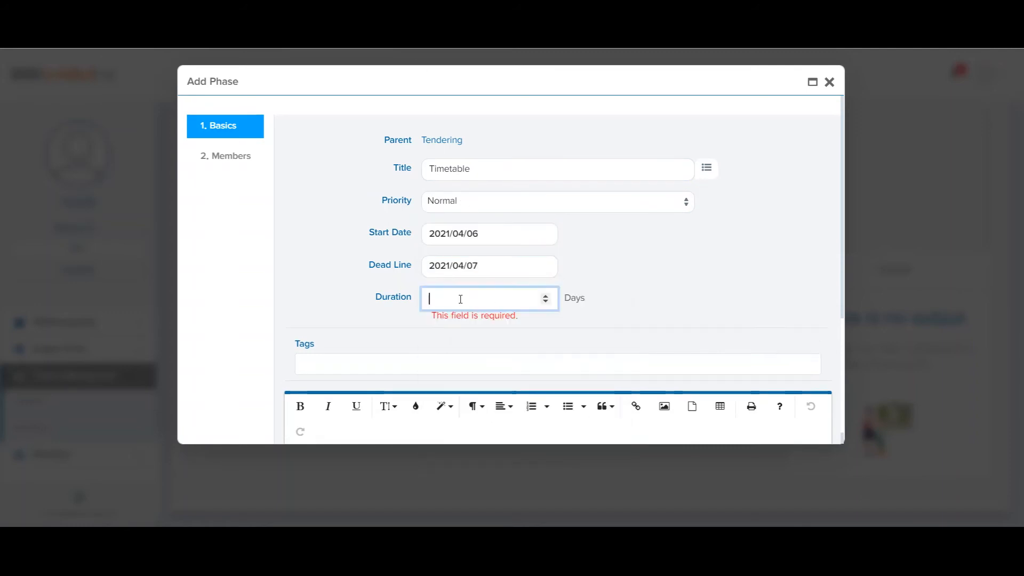
text(0)
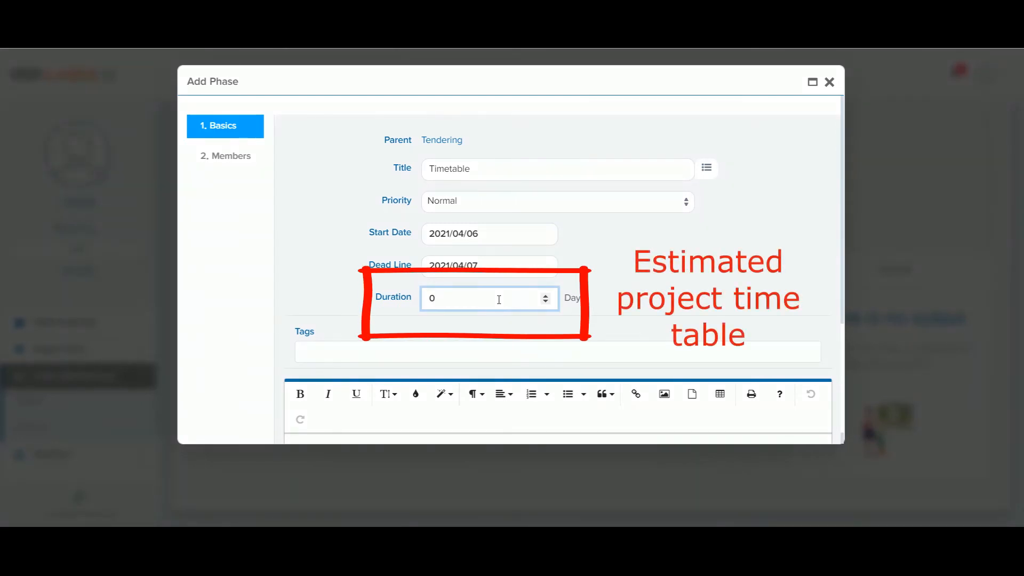
click(365, 35)
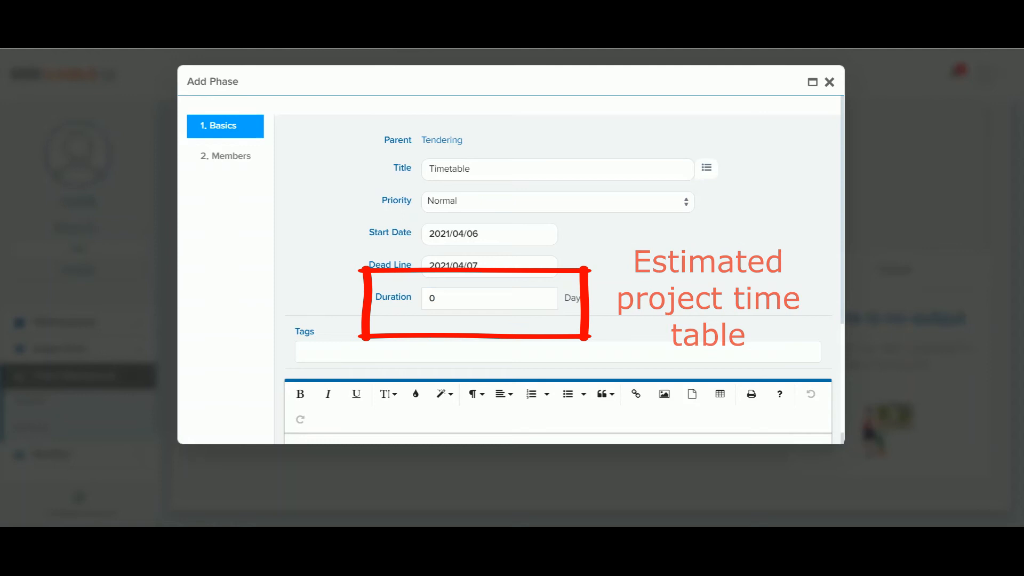
scroll(656, 300, down, 1)
scroll(656, 300, down, 3)
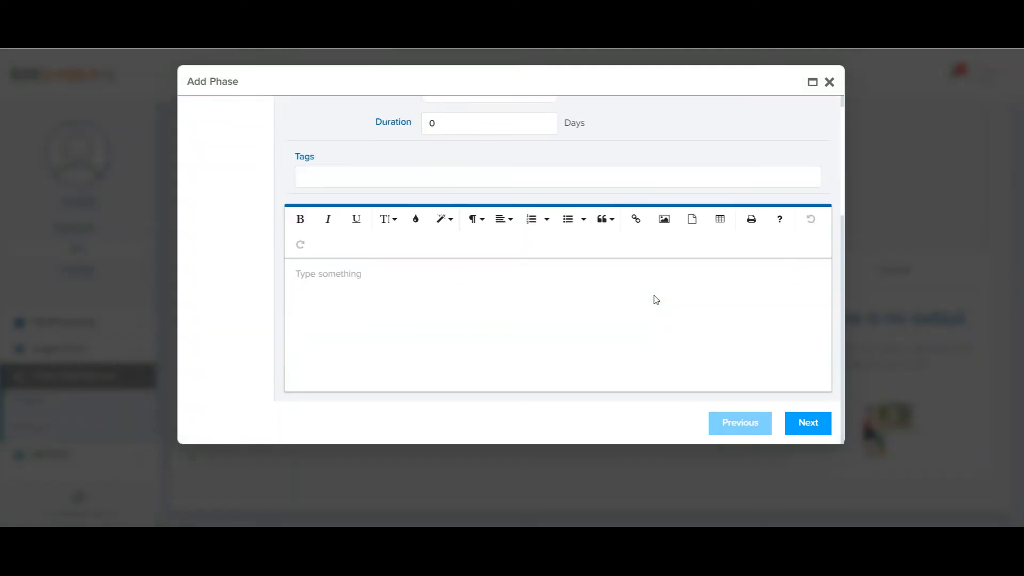
click(810, 428)
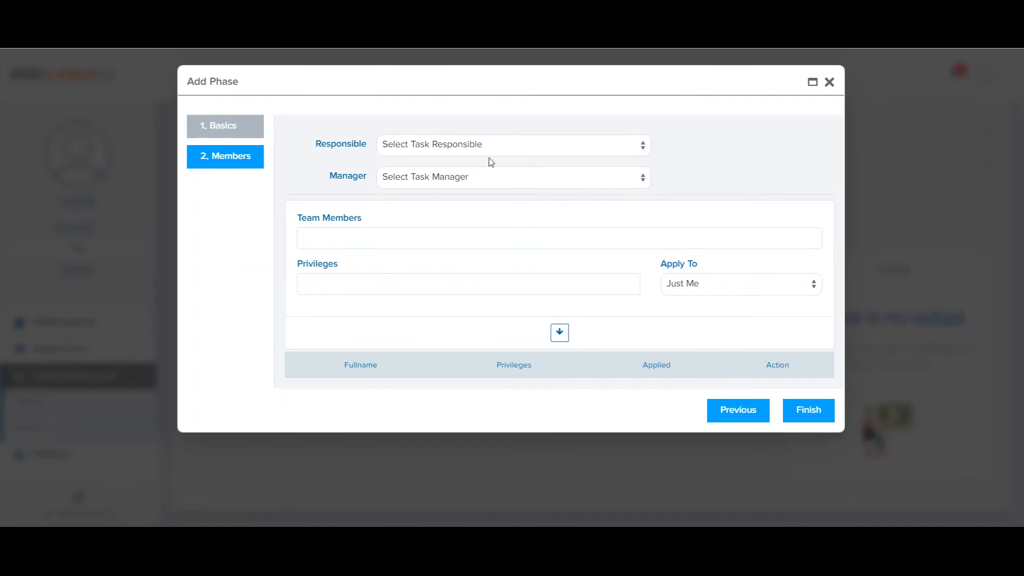
Assign the PMO Director as both responsible and manager of the Timetable phase, finish creating it and close its breakdown editor
click(471, 148)
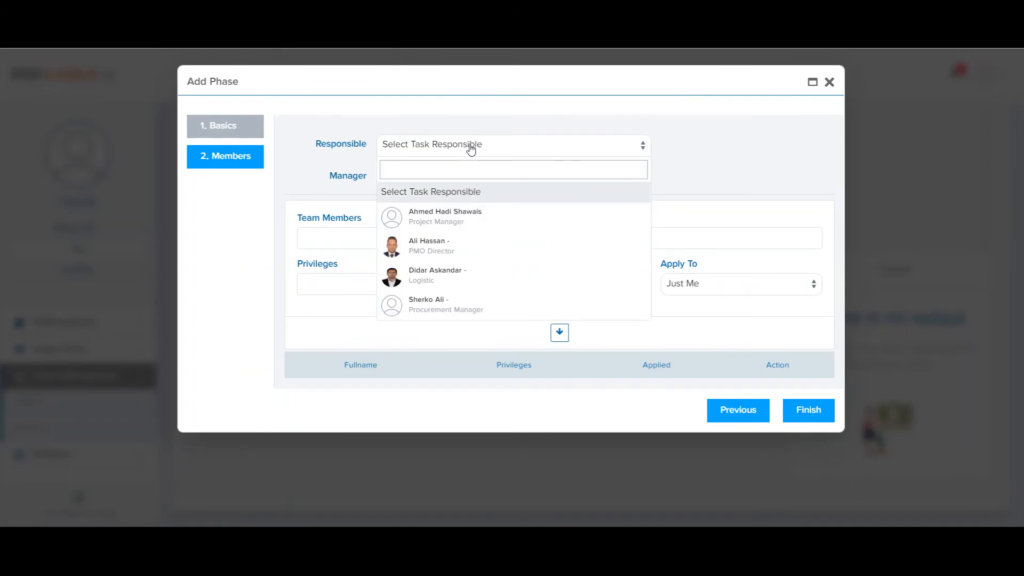
click(456, 245)
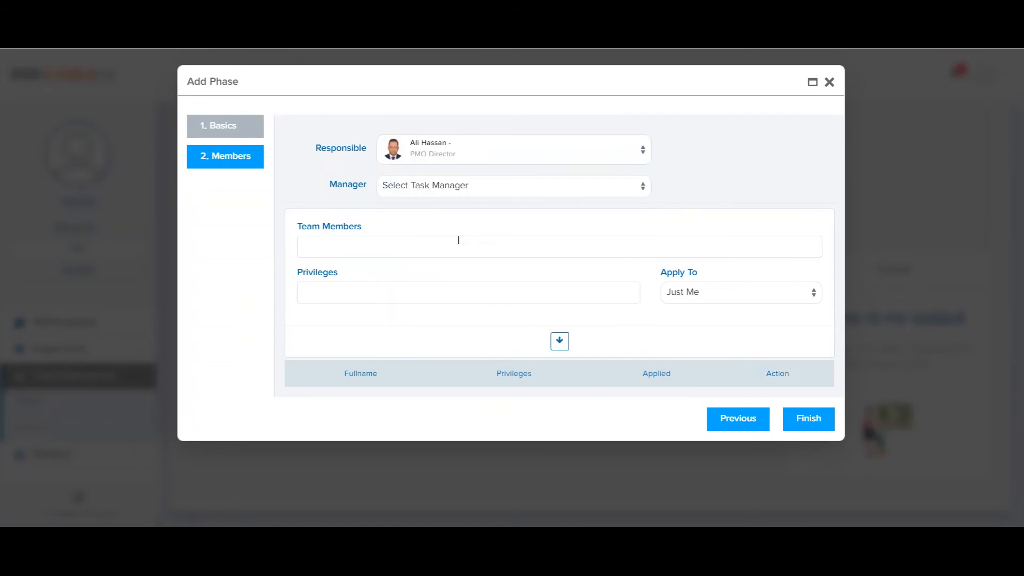
click(424, 192)
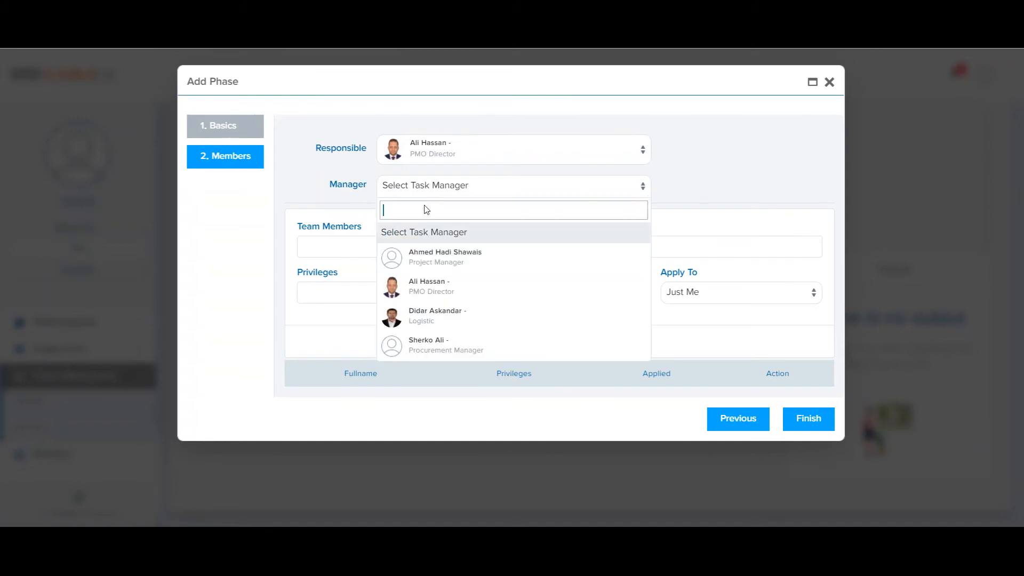
click(434, 291)
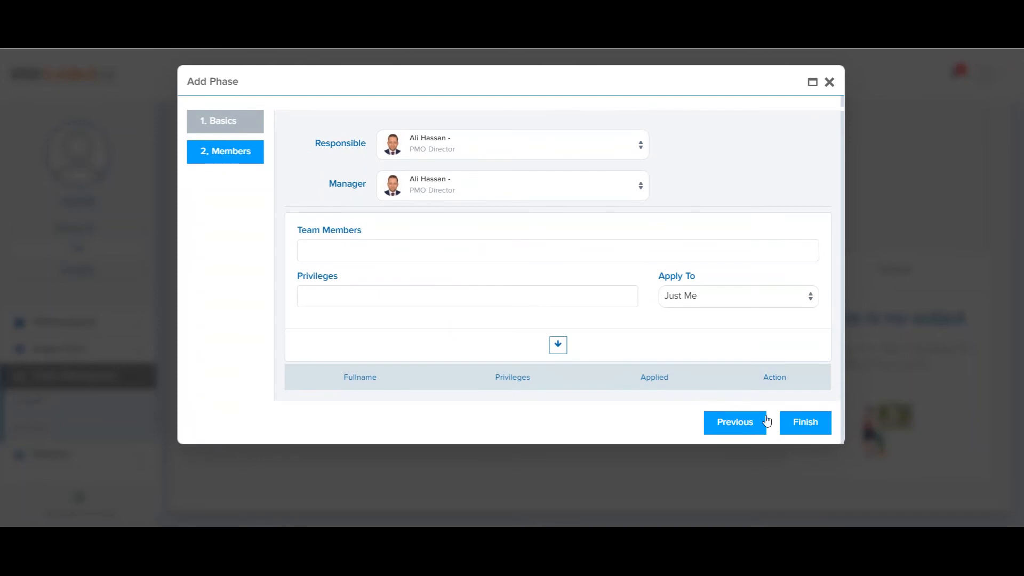
click(801, 423)
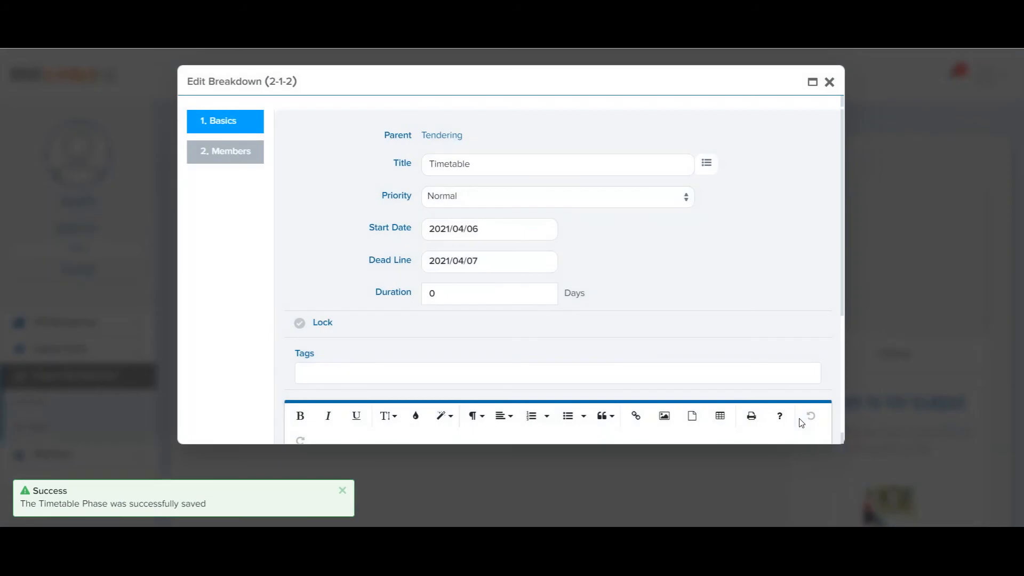
scroll(663, 331, down, 3)
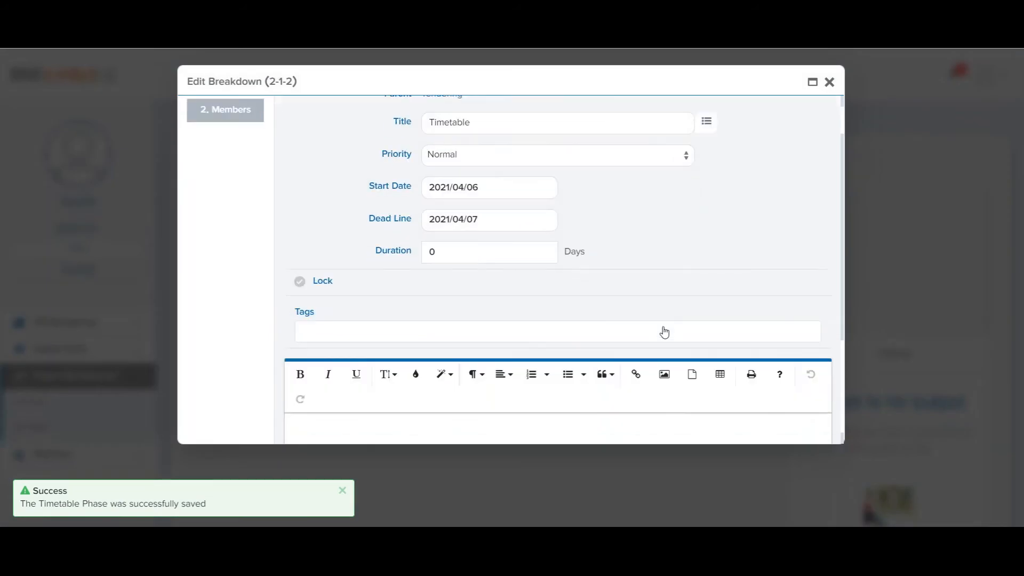
scroll(663, 331, up, 3)
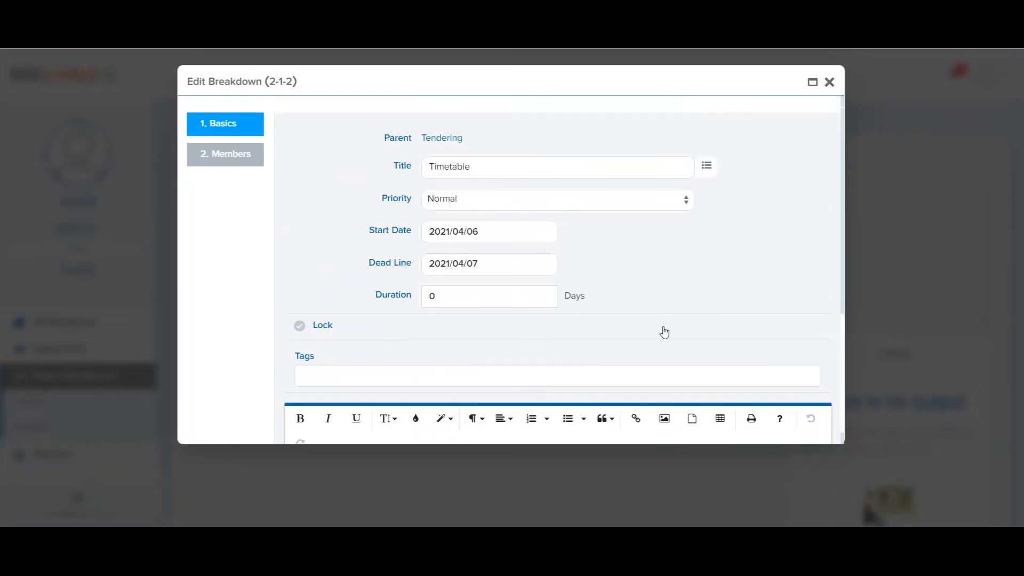
click(830, 82)
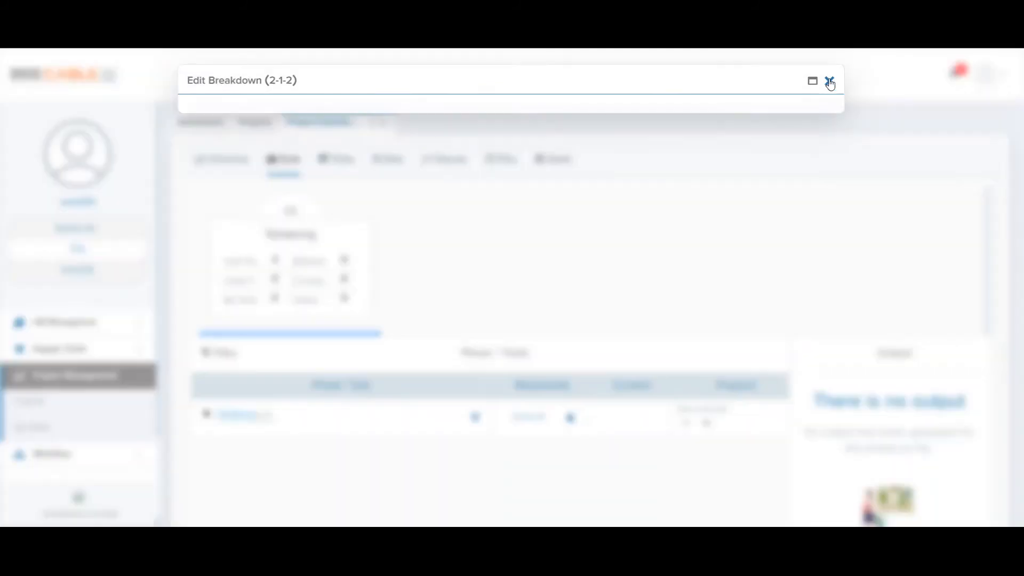
Expand Tendering and start a new task directly under it titled Proposal
click(206, 416)
scroll(216, 448, down, 1)
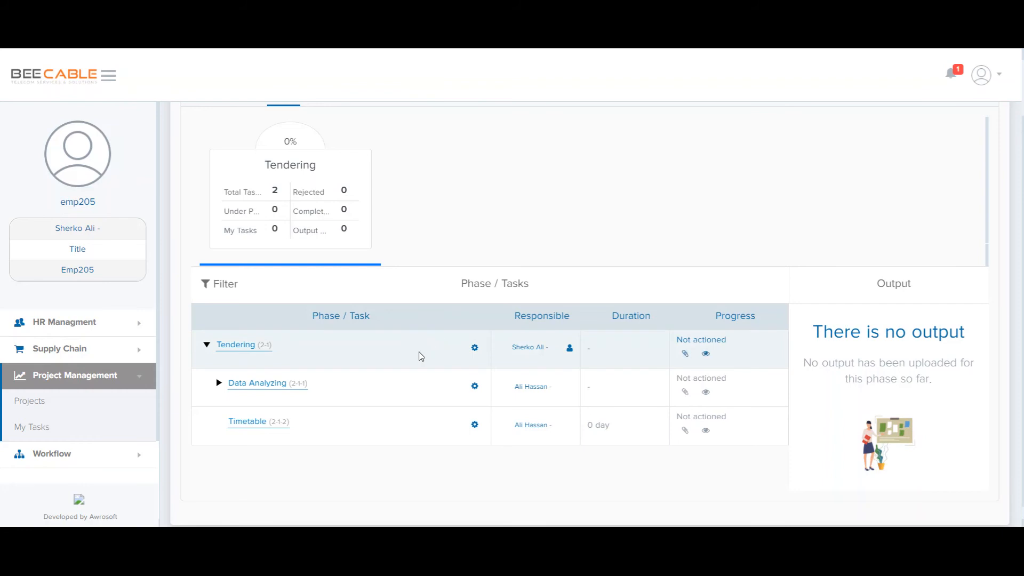
click(475, 349)
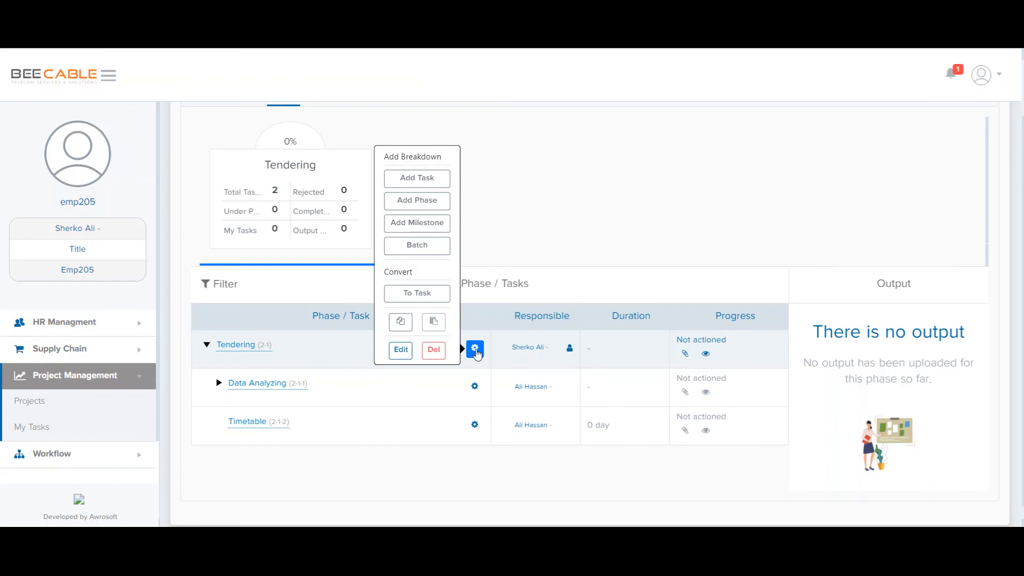
click(422, 178)
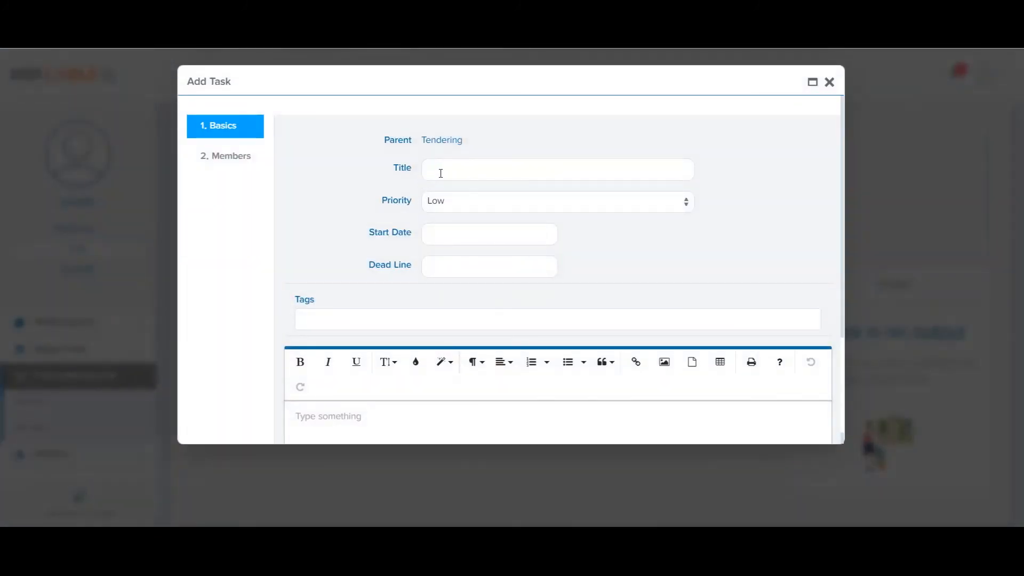
click(440, 174)
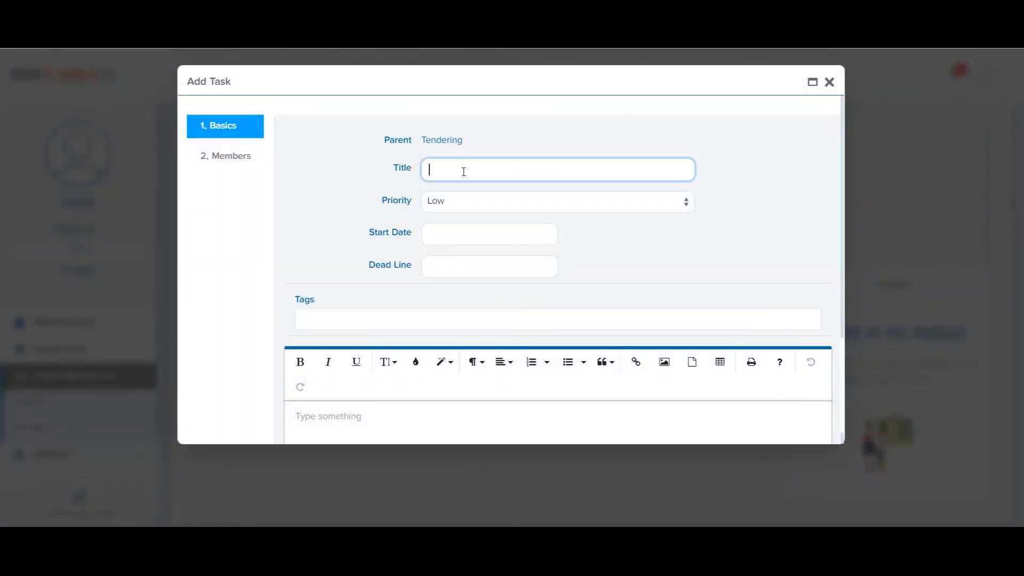
text(Proposal)
Set the Proposal task's start date to 2021/04/07 and its deadline to 2021/04/08, and continue to its members
click(445, 227)
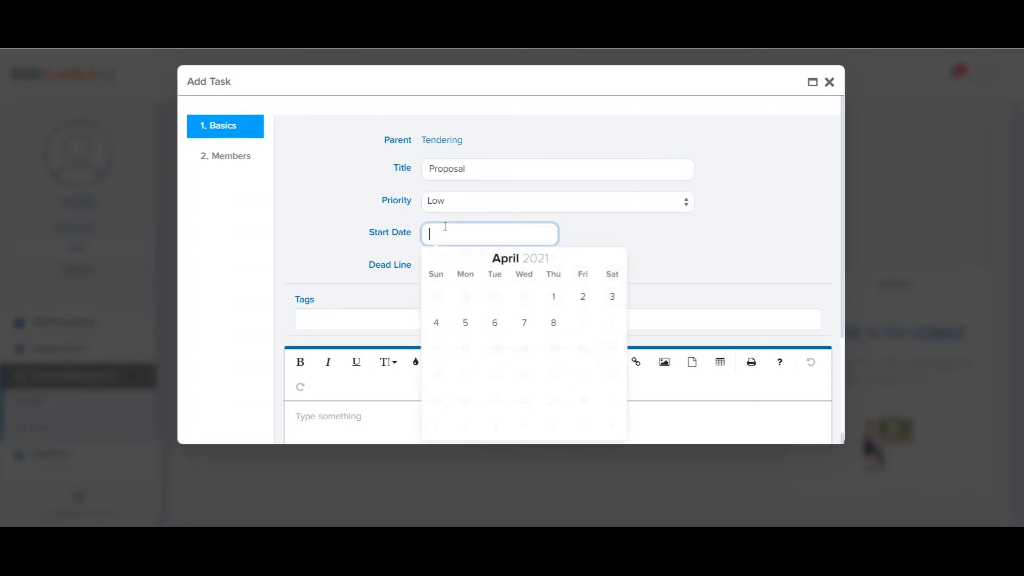
click(524, 323)
click(436, 268)
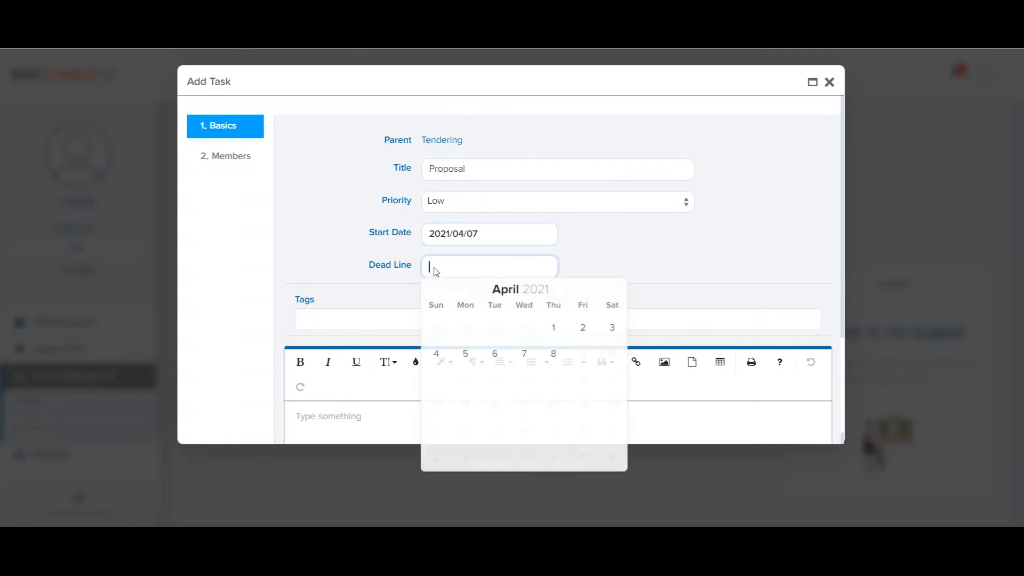
click(554, 357)
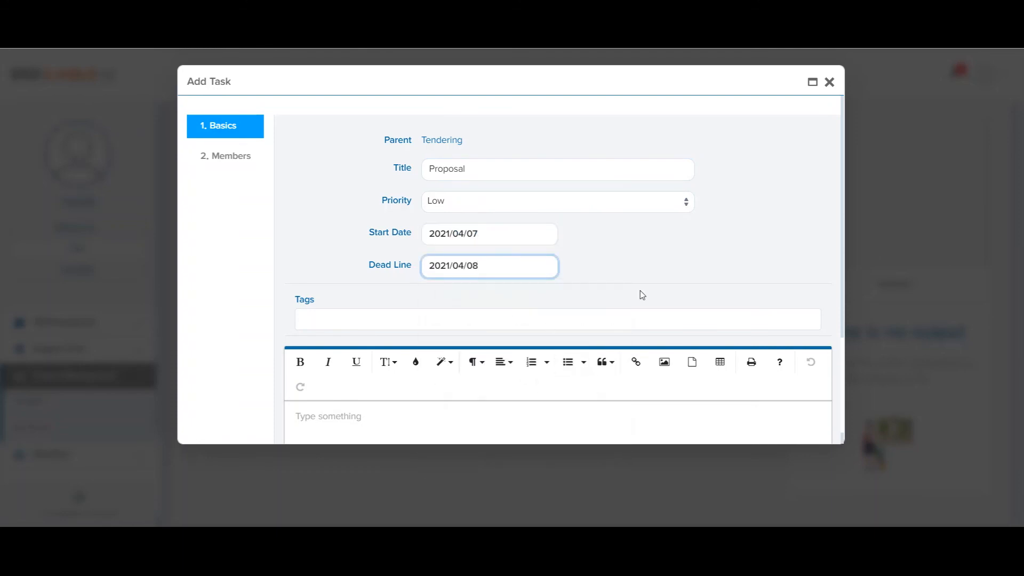
scroll(640, 293, down, 3)
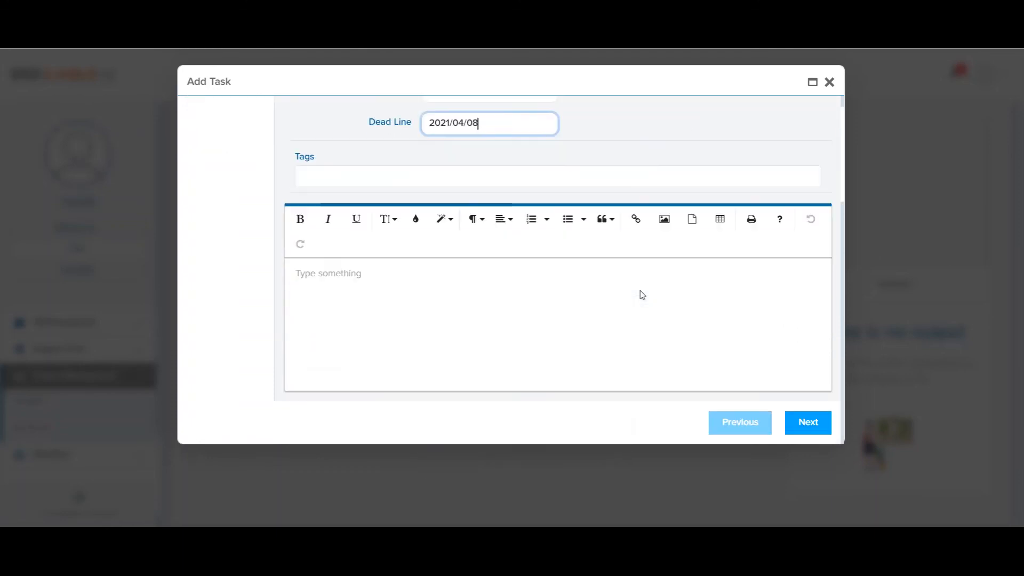
click(815, 425)
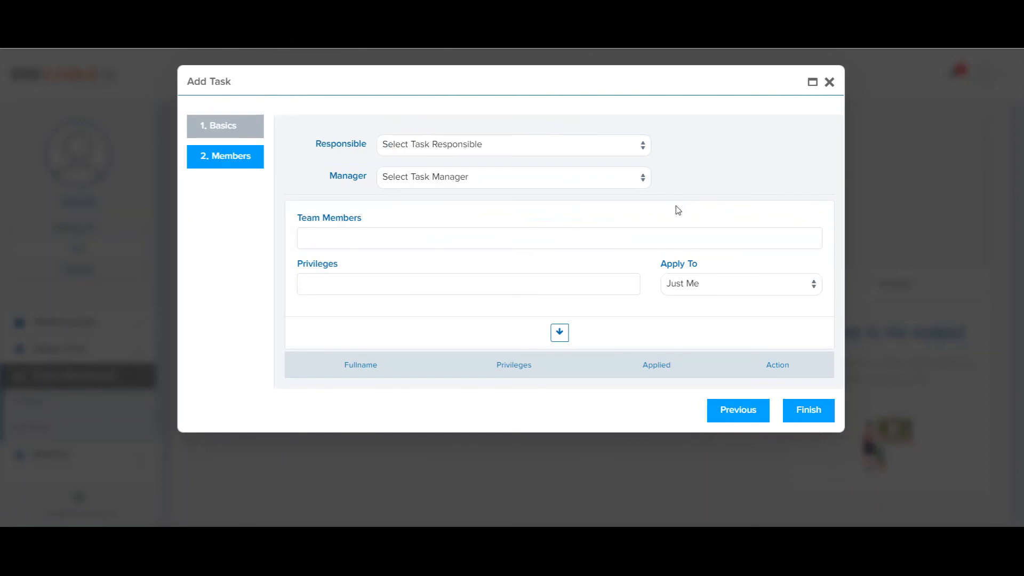
Assign the Procurement Manager as both responsible and manager of the Proposal task and finish creating it
click(463, 148)
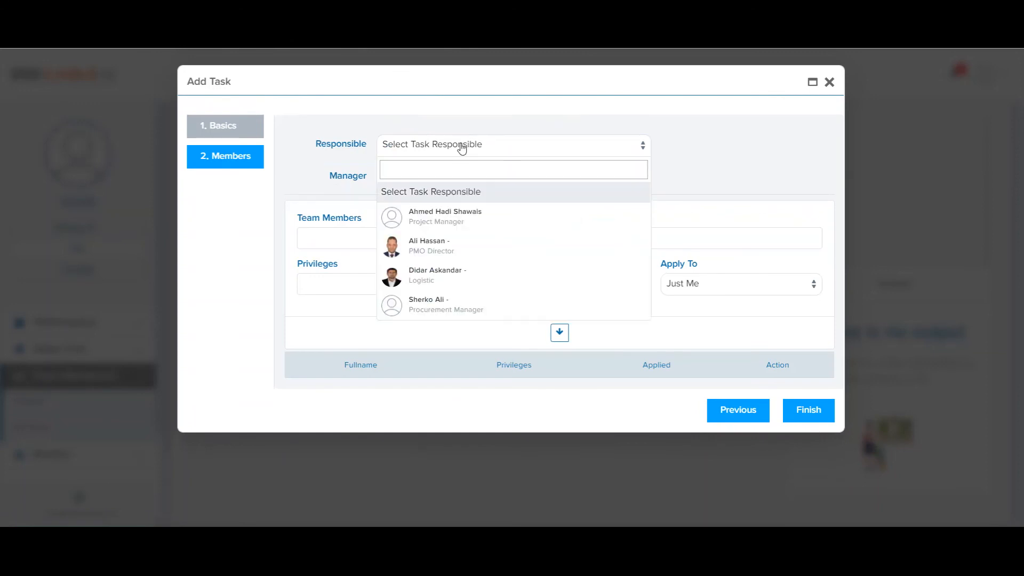
click(486, 306)
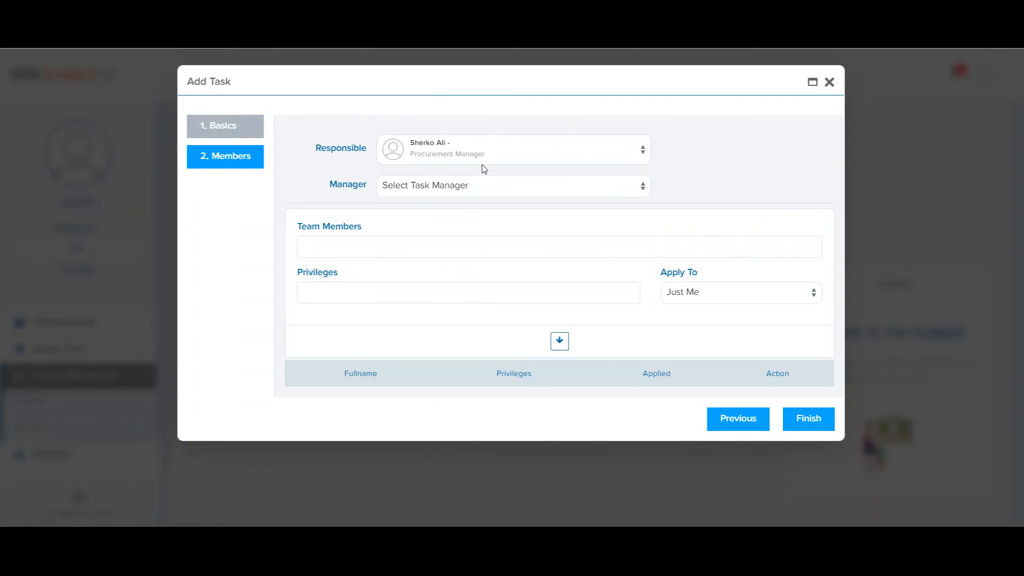
click(466, 187)
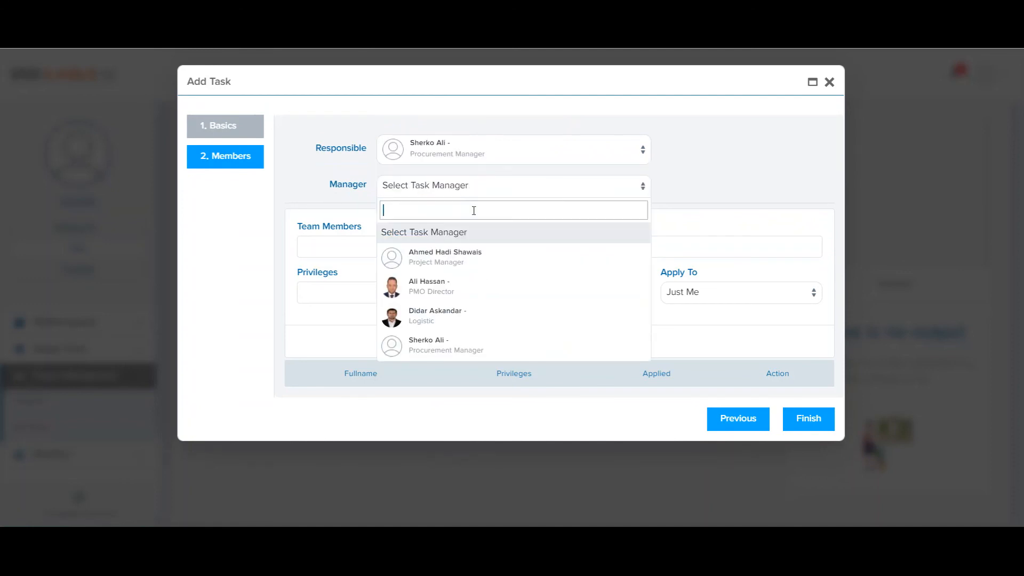
click(471, 344)
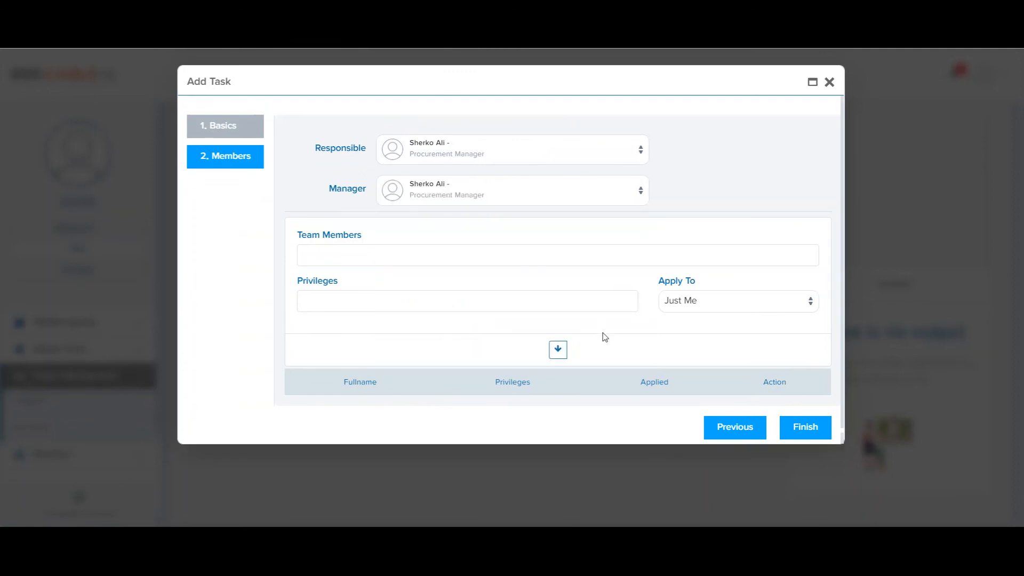
click(801, 432)
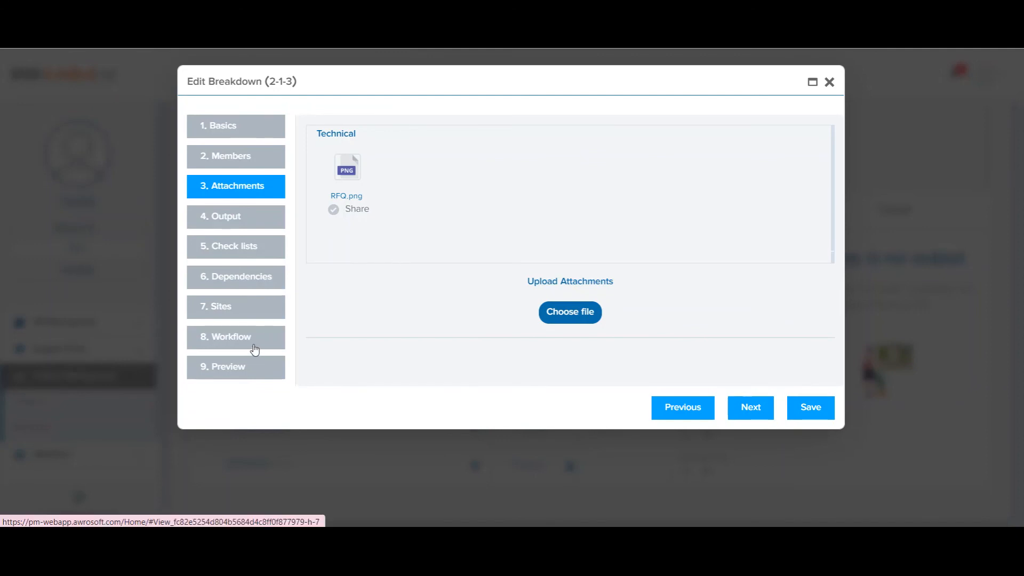
Choose WFLIst as the approval workflow for the Proposal task
click(249, 347)
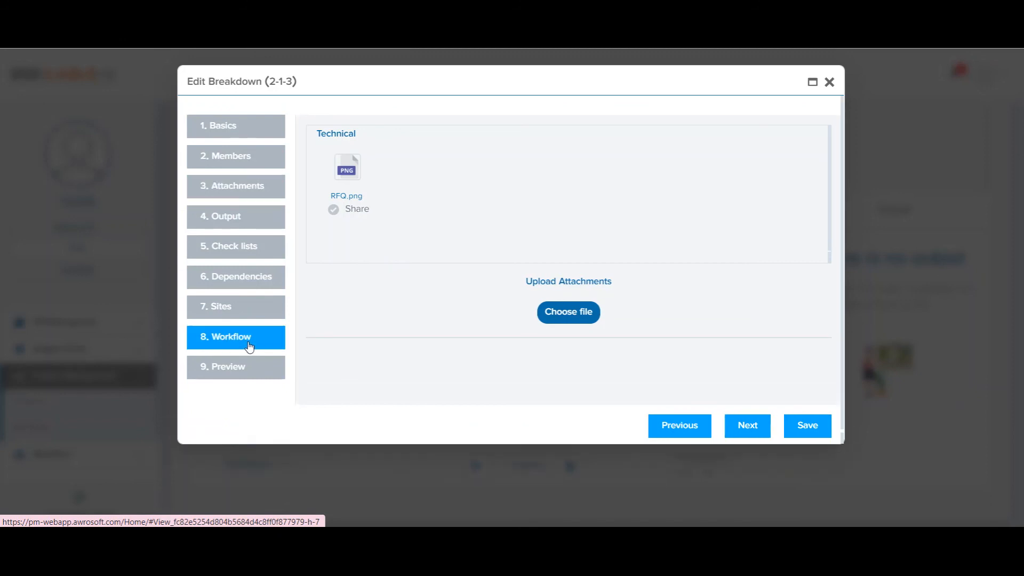
click(354, 160)
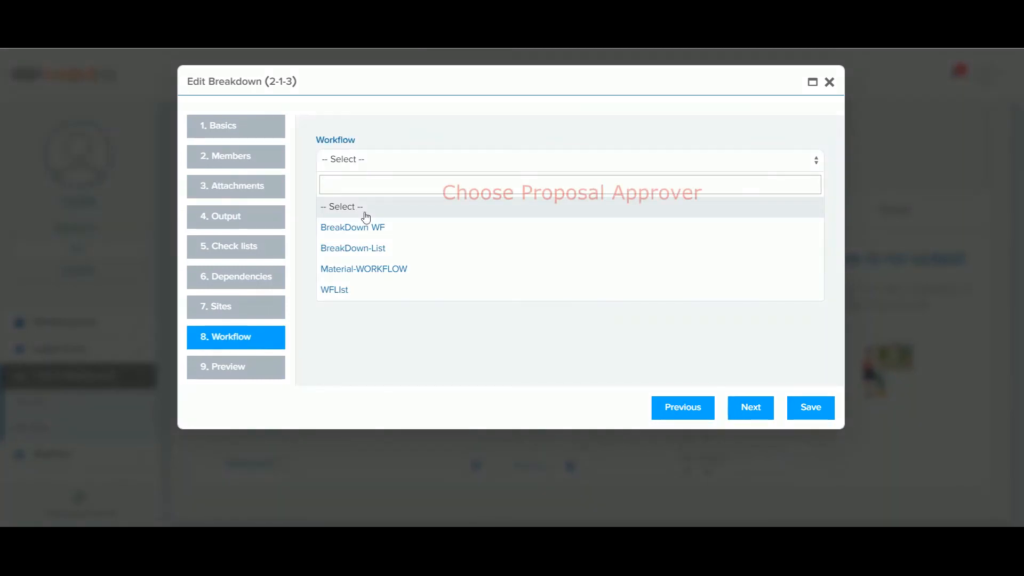
click(367, 290)
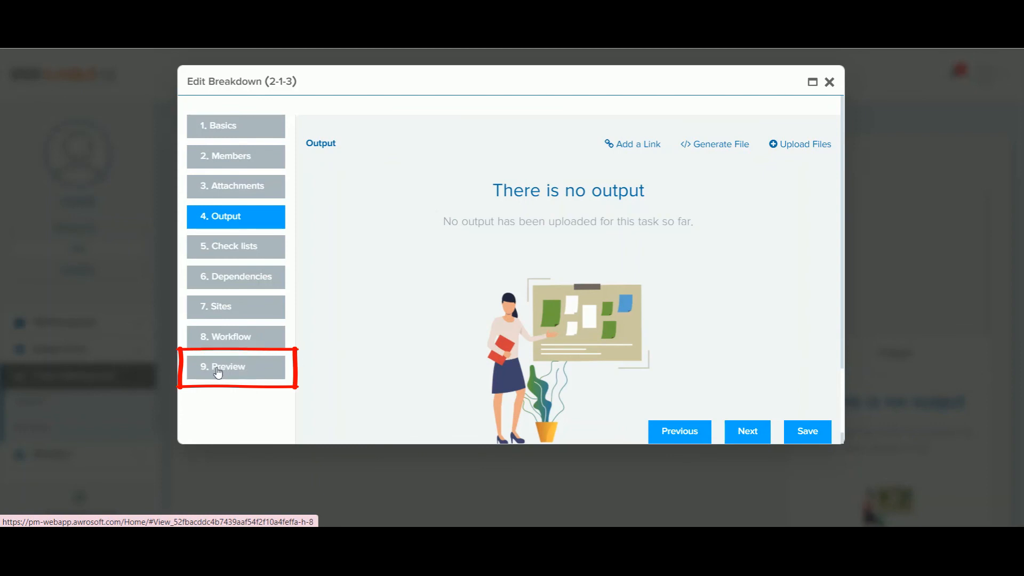
Open the Proposal task's preview, send a system notification about the task, and close the preview
click(213, 372)
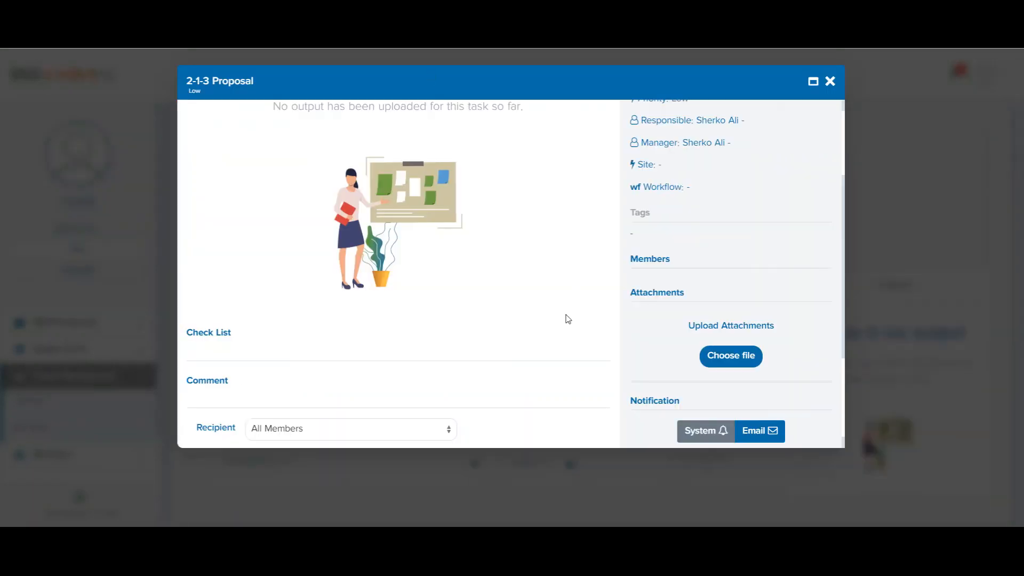
scroll(566, 320, down, 2)
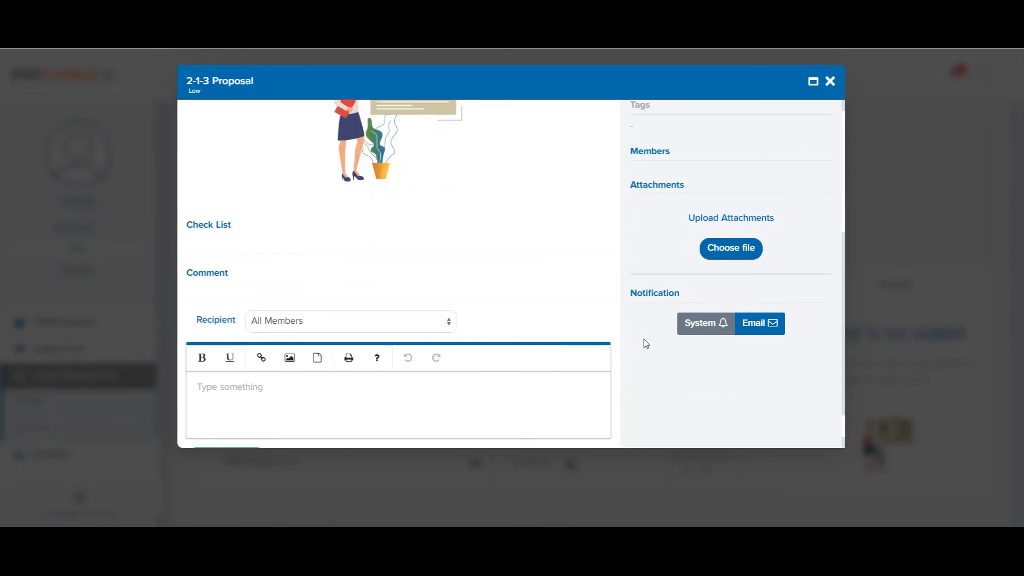
click(706, 324)
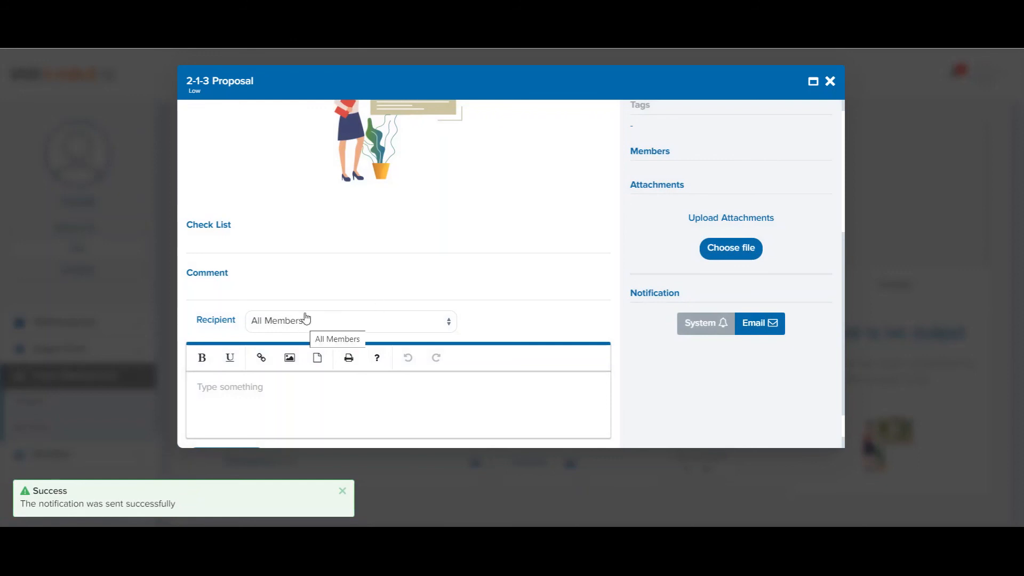
click(829, 86)
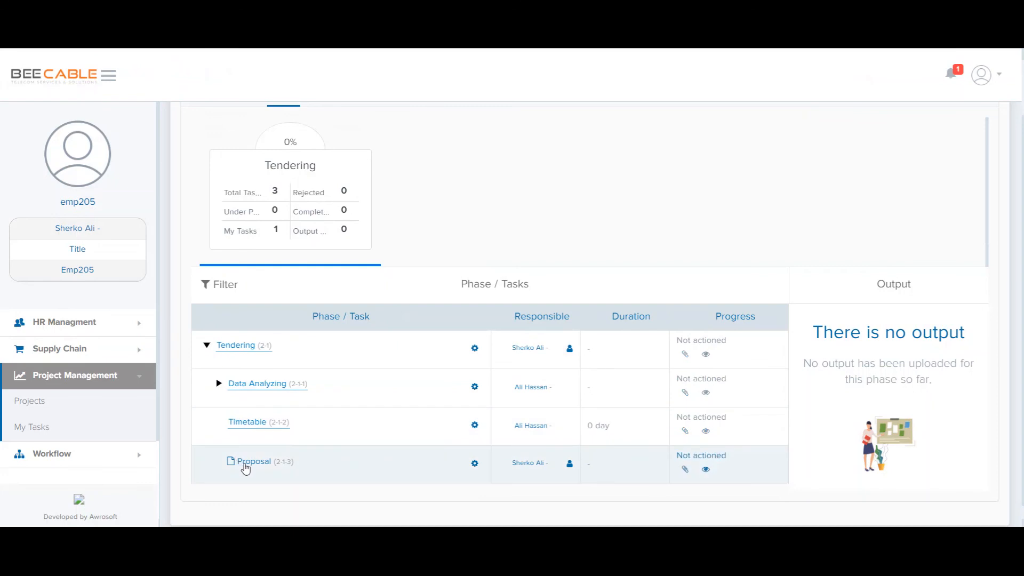
Expand the Data Analyzing phase and review the tasks and phases in the Tendering breakdown
click(219, 388)
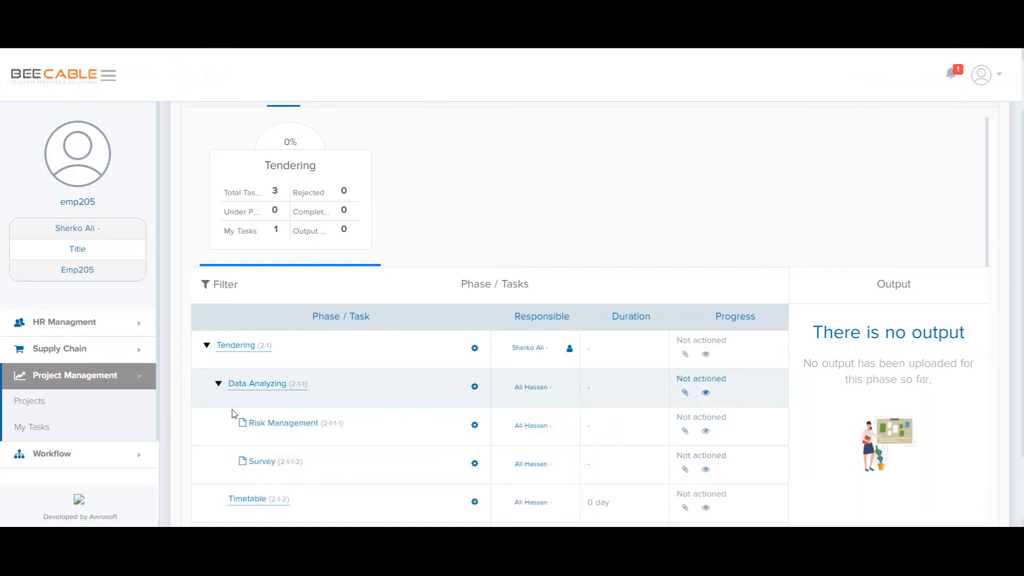
scroll(258, 450, down, 3)
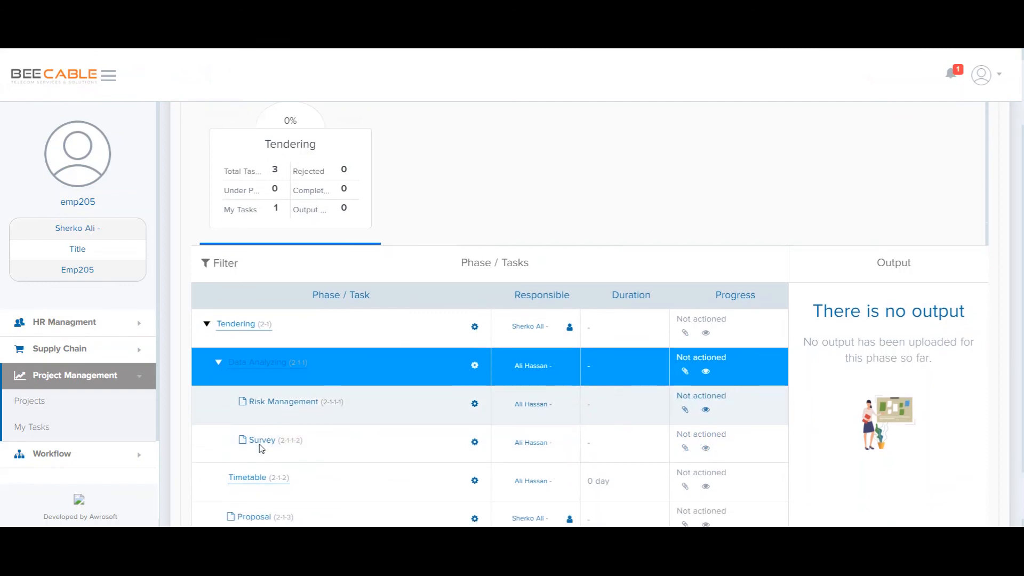